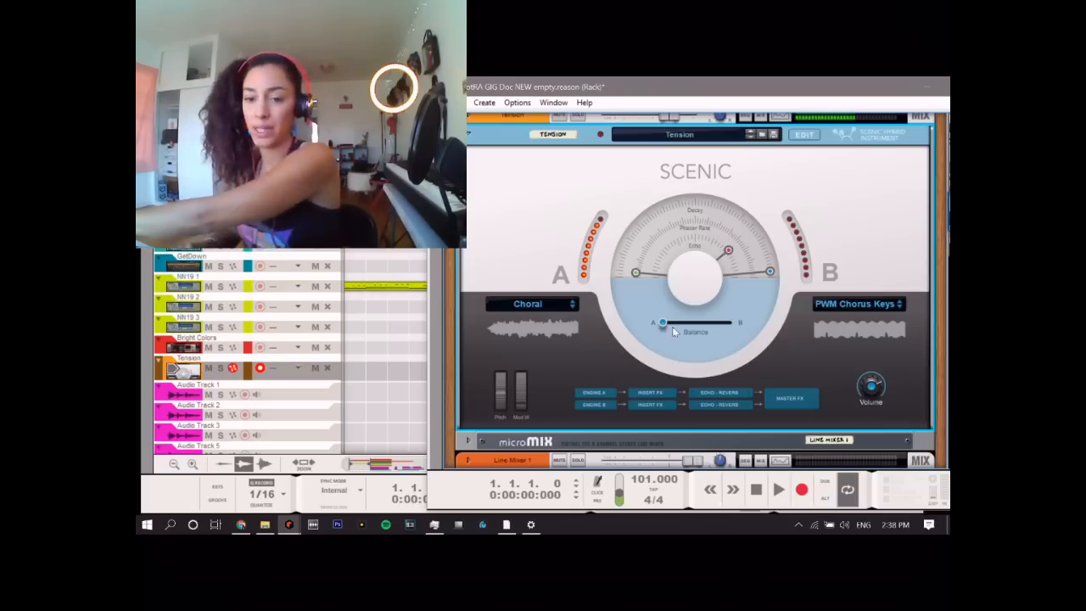
# Step: Shift the Tension patch's balance fully to engine B and change that engine's sample to Digitalis Synth from Pads & Synths
pyautogui.moveTo(666, 327); pyautogui.dragTo(732, 330)
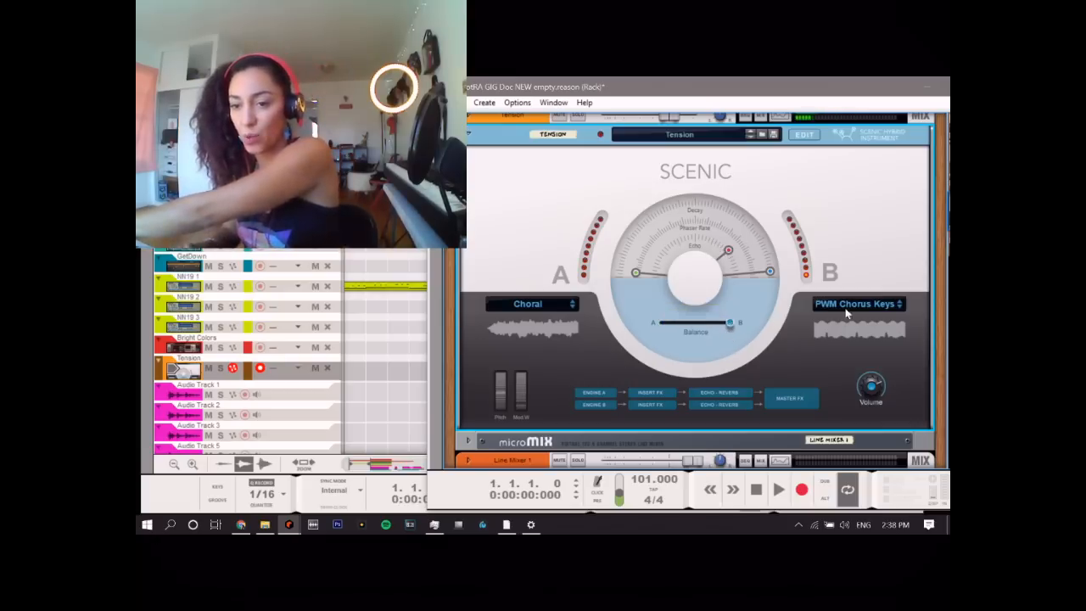
pyautogui.click(900, 307)
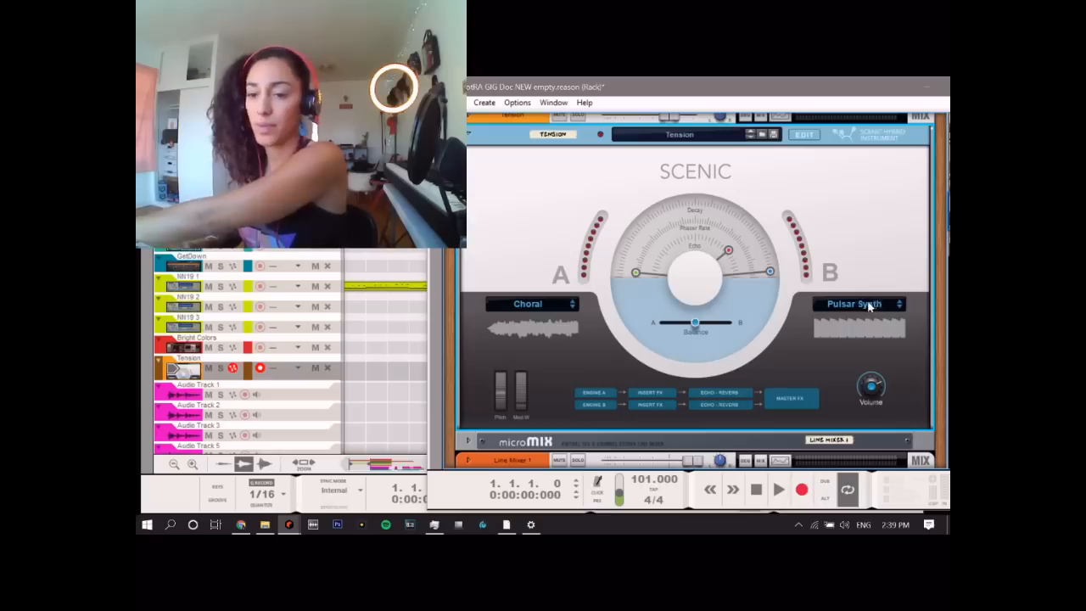
pyautogui.click(872, 308)
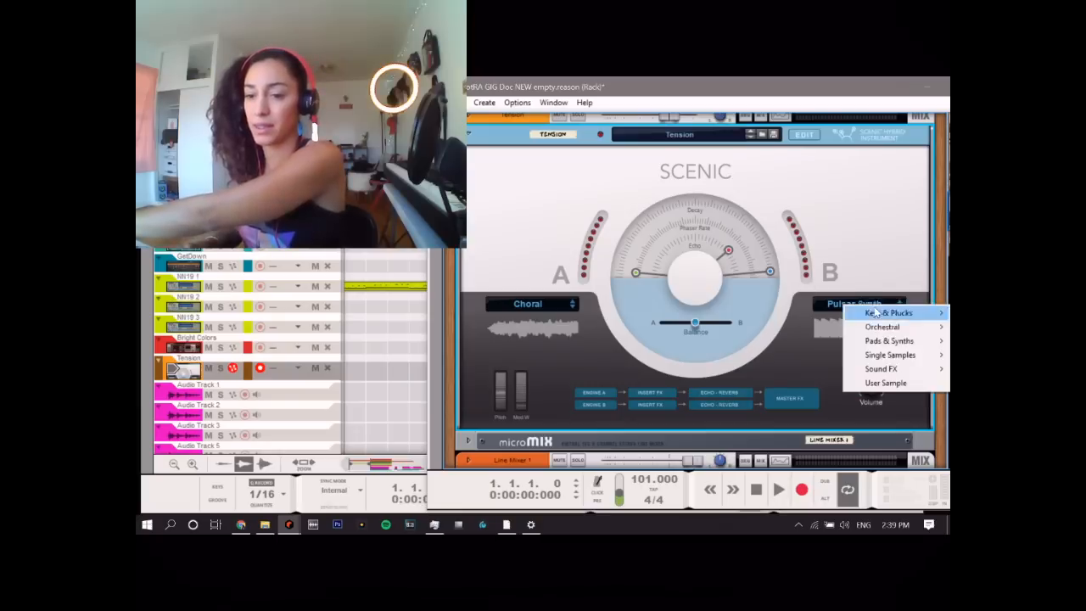
pyautogui.moveTo(888, 348)
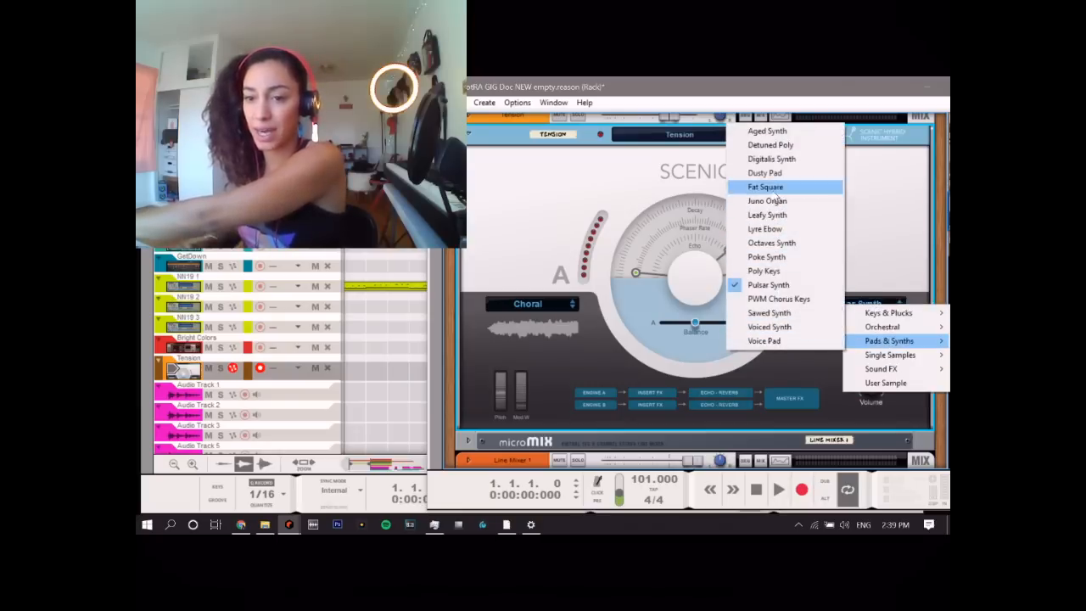
pyautogui.click(770, 159)
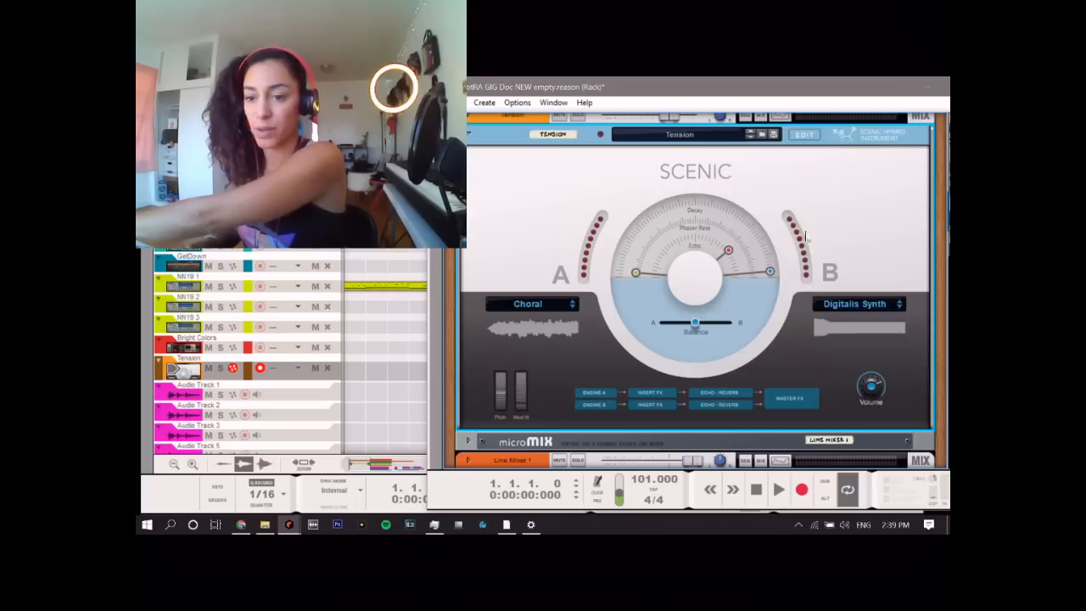
# Step: Change engine B's sample to Close Organ from the Keys & Plucks category
pyautogui.click(885, 310)
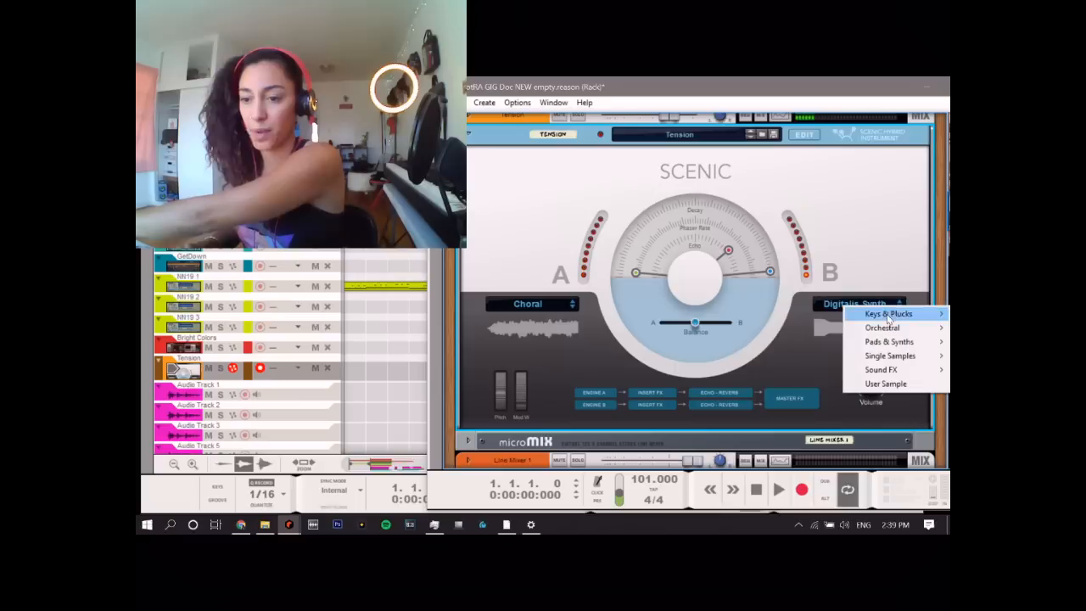
pyautogui.moveTo(891, 314)
pyautogui.click(810, 315)
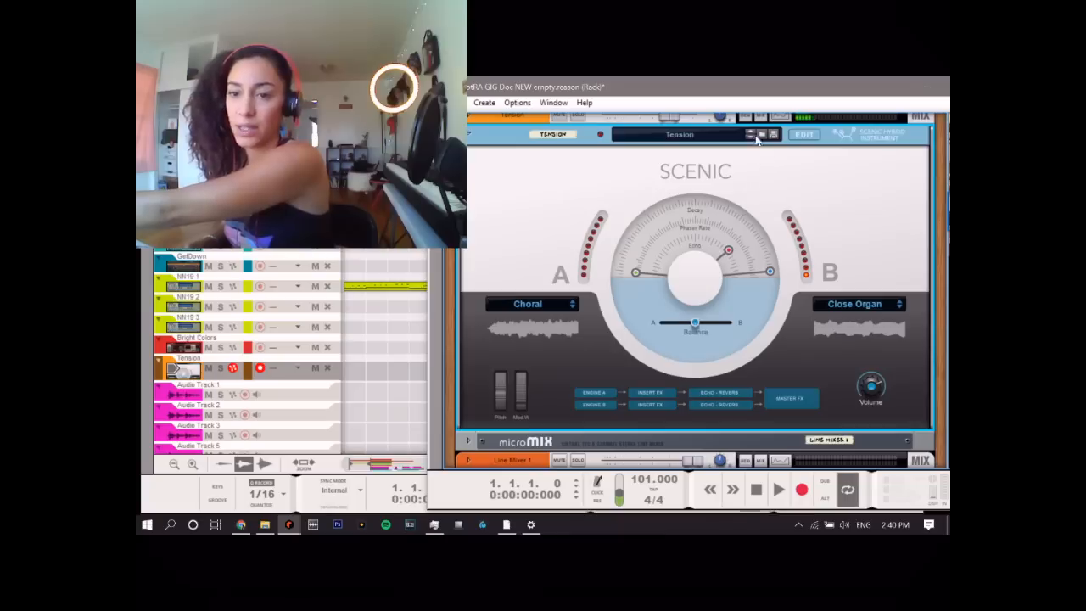
# Step: Load the Stringing Along patch and set engine A's sample to Strings Vintage and engine B's to Fat Square
pyautogui.click(751, 135)
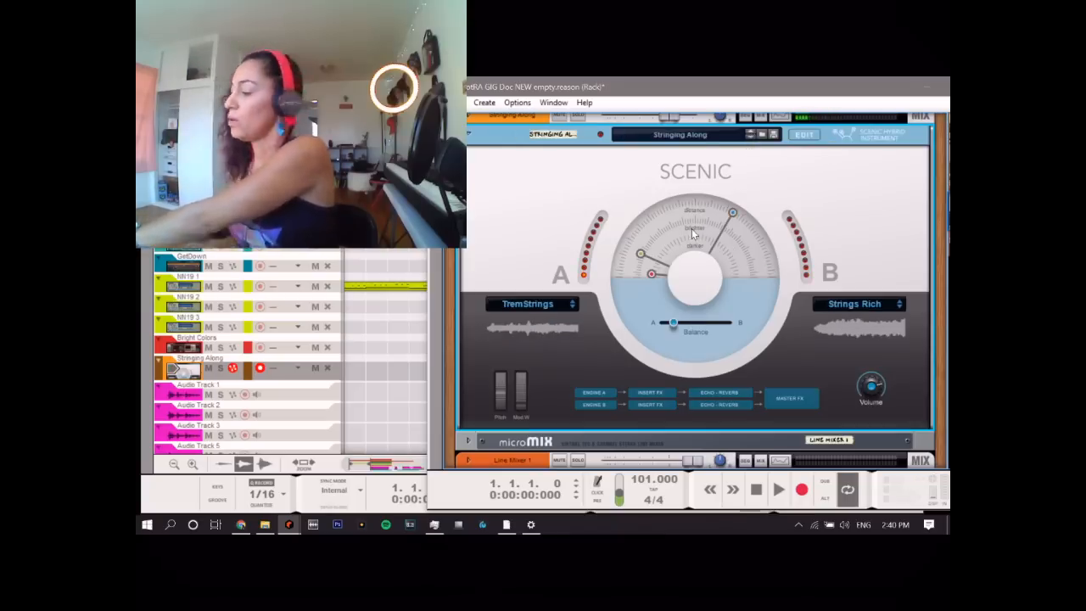
pyautogui.click(574, 307)
pyautogui.click(574, 306)
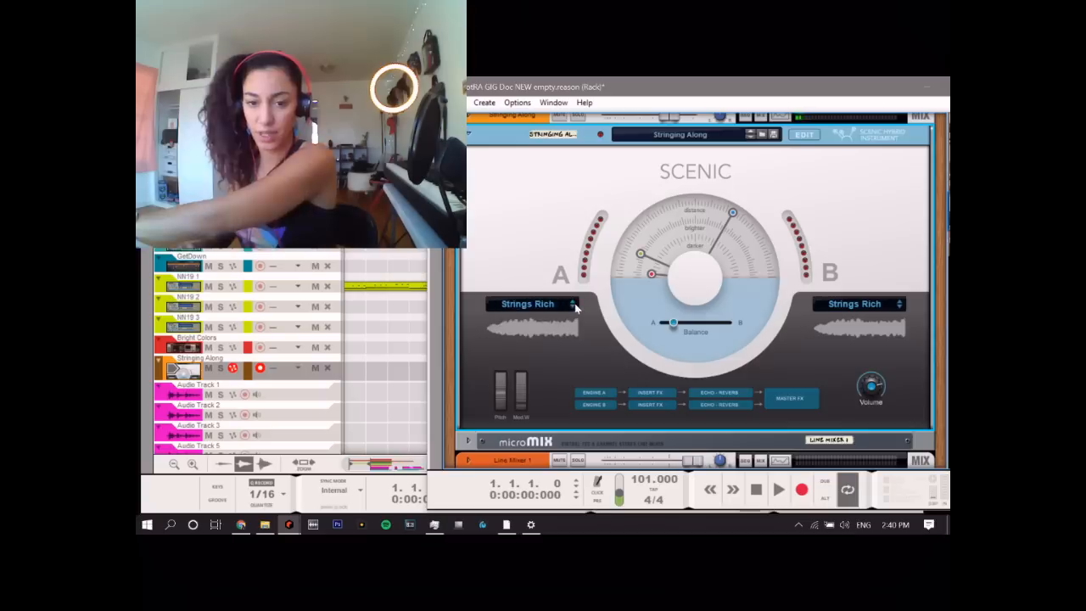
pyautogui.click(575, 306)
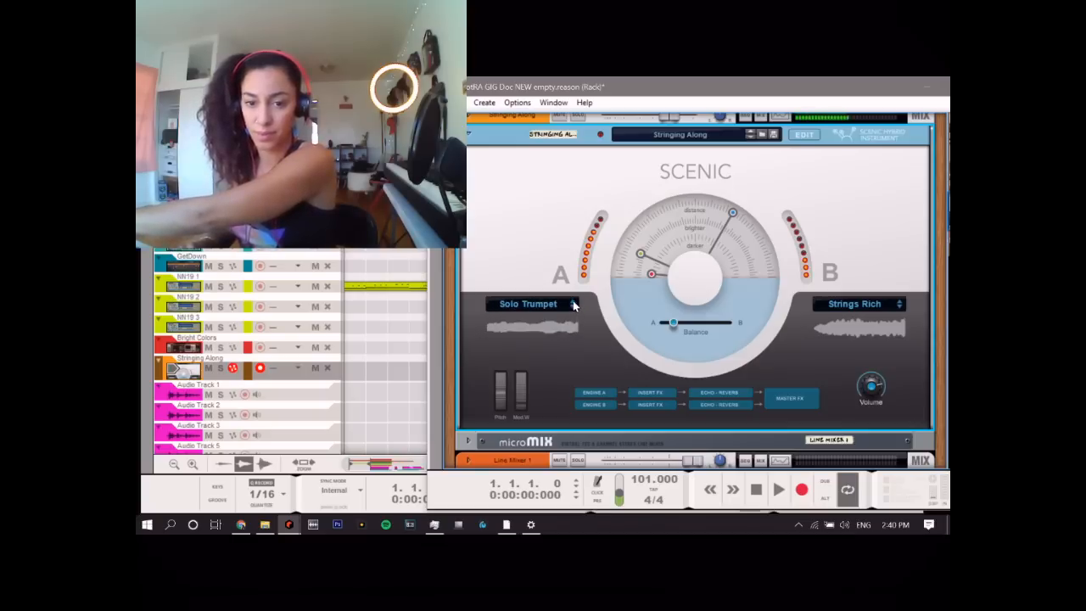
pyautogui.click(574, 307)
pyautogui.click(901, 305)
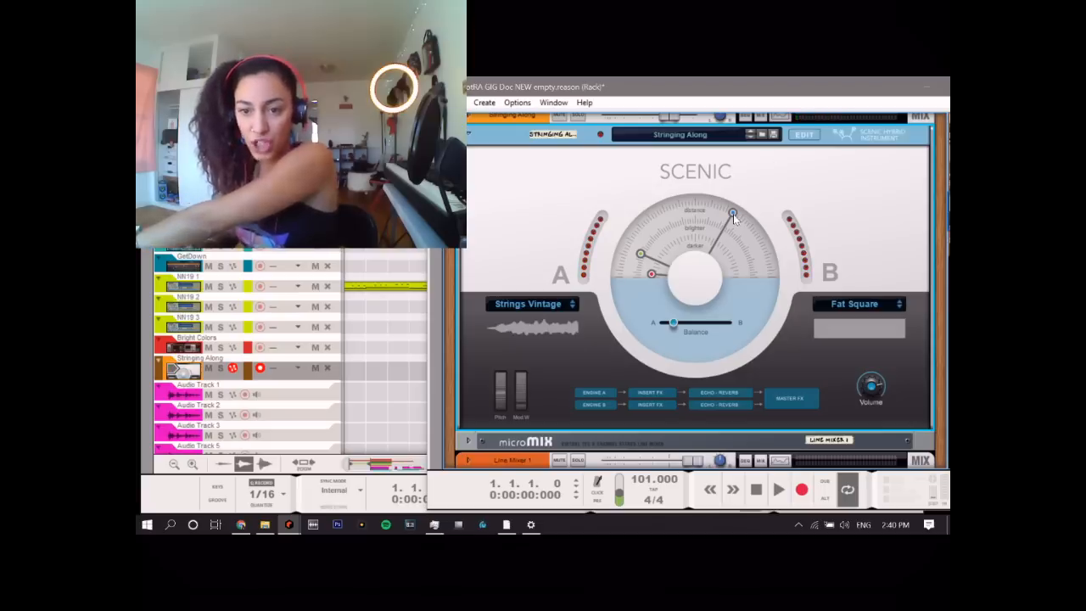
# Step: Adjust the distance, brighter and darker macro needles of Stringing Along and shift the balance toward engine B
pyautogui.moveTo(710, 209); pyautogui.dragTo(727, 247)
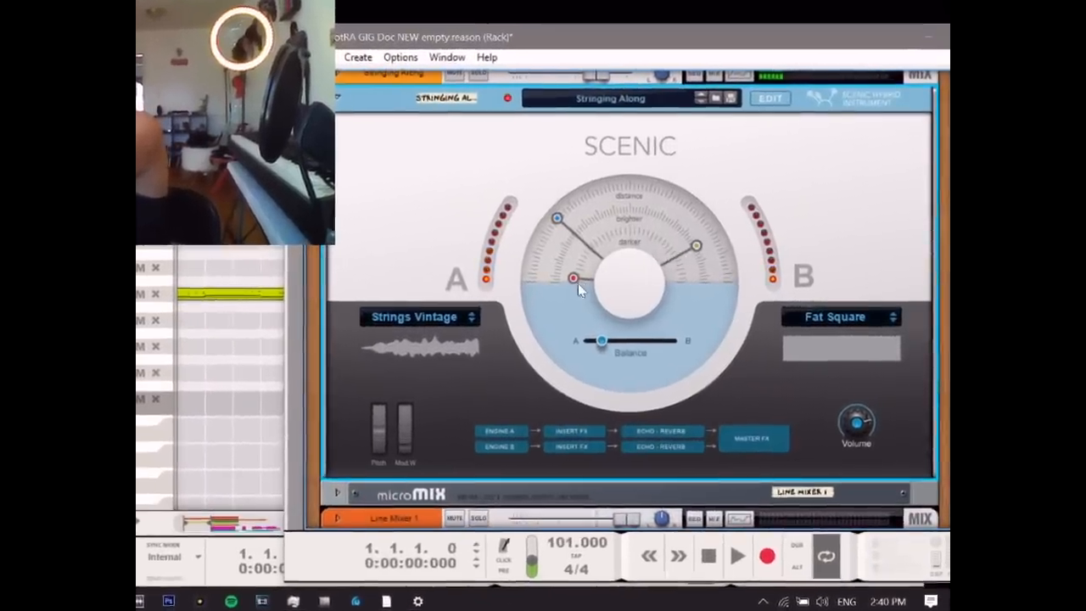
pyautogui.moveTo(578, 285); pyautogui.dragTo(656, 239)
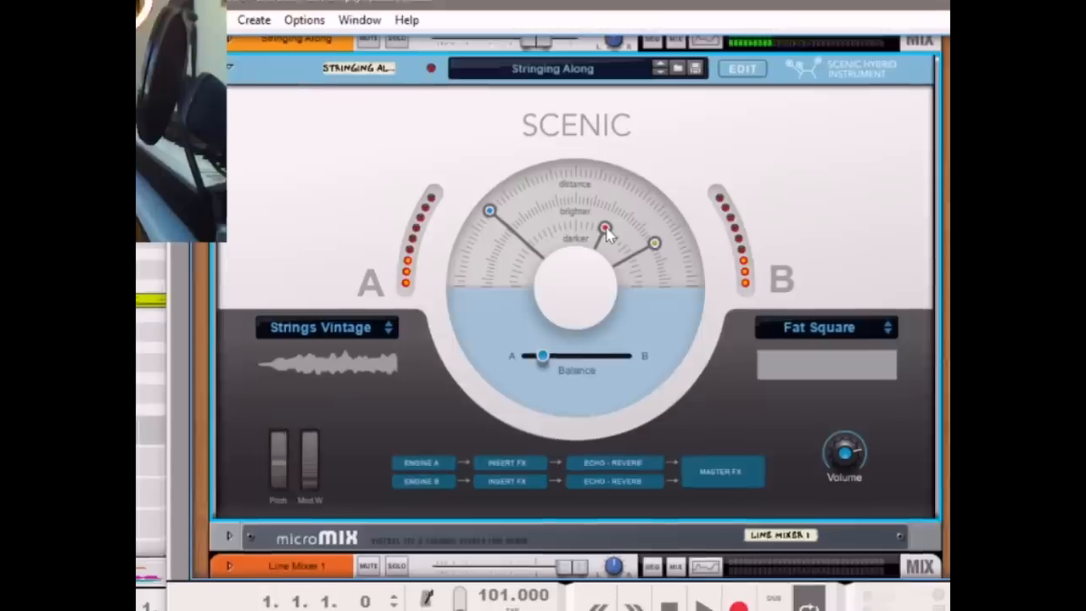
pyautogui.moveTo(542, 356); pyautogui.dragTo(574, 356)
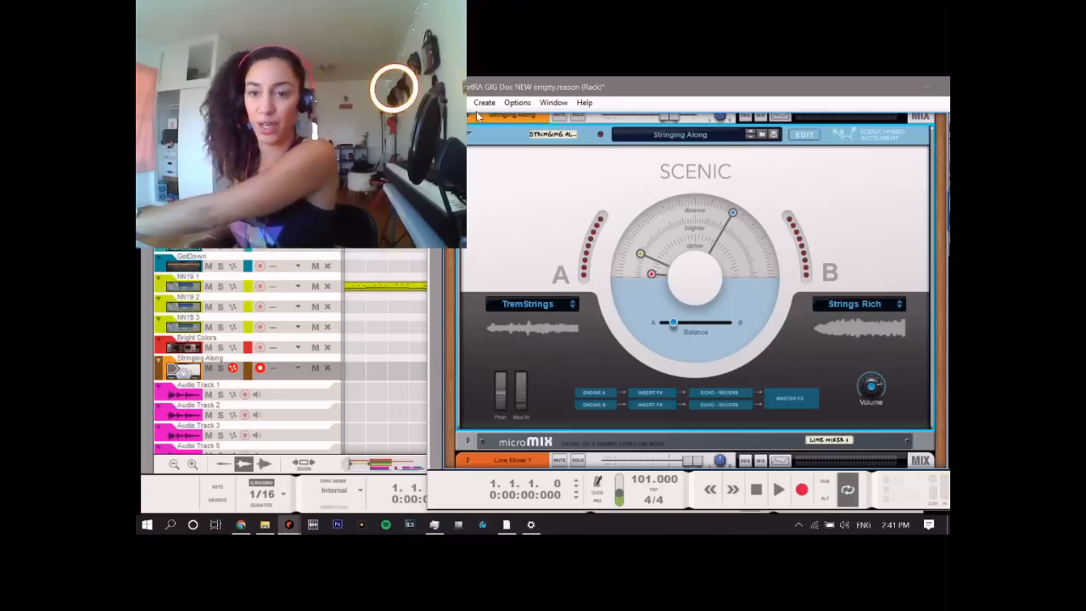
# Step: Load the Rich Cello patch and load the user sample "ackord dexter kurtz" into engine A
pyautogui.click(750, 135)
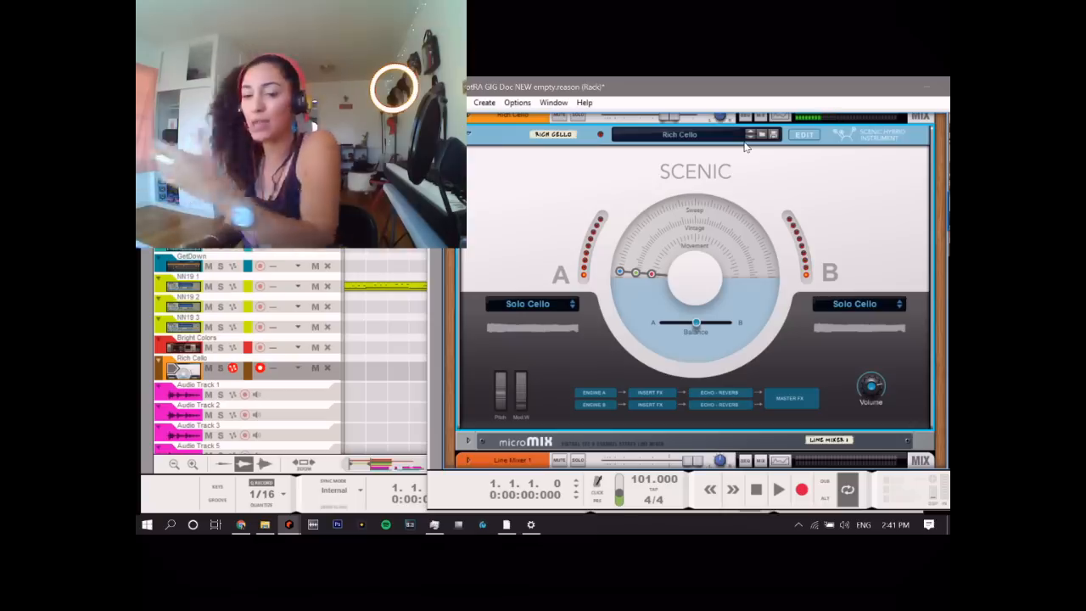
pyautogui.click(800, 136)
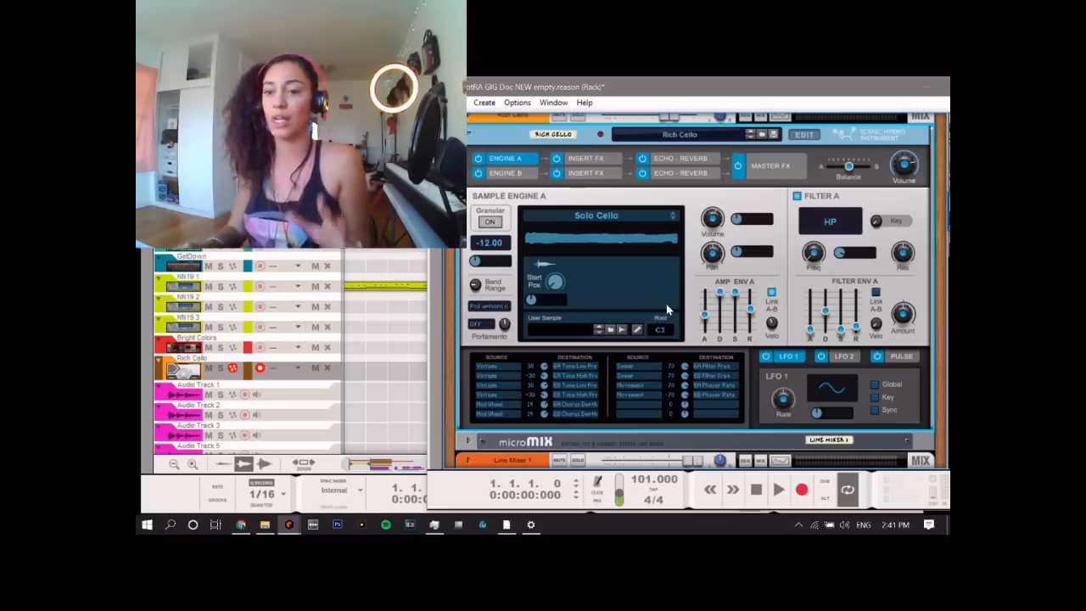
pyautogui.click(620, 329)
pyautogui.click(528, 340)
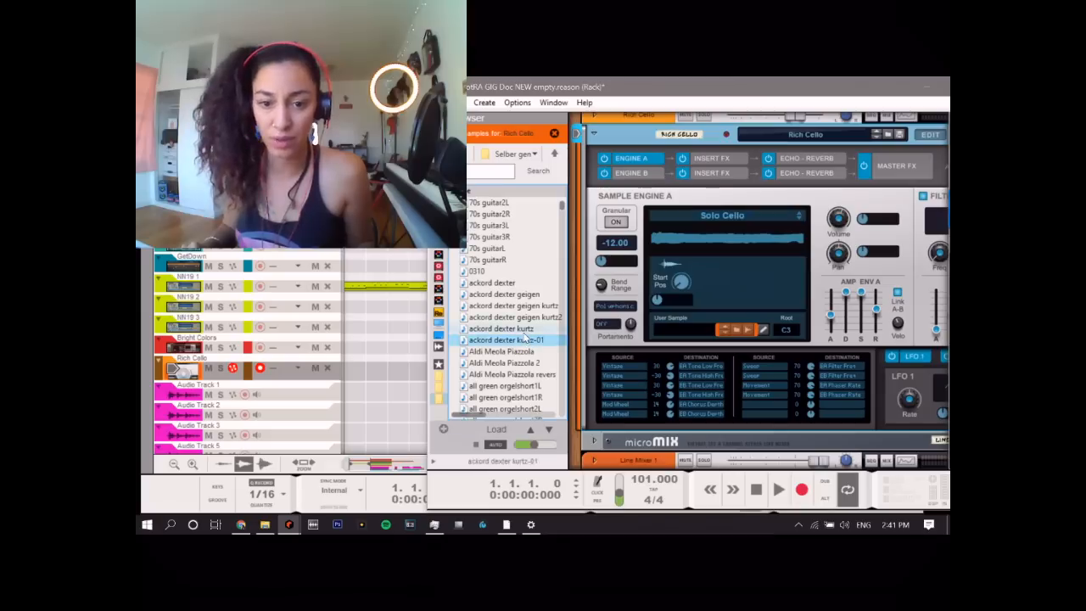
pyautogui.press('Up')
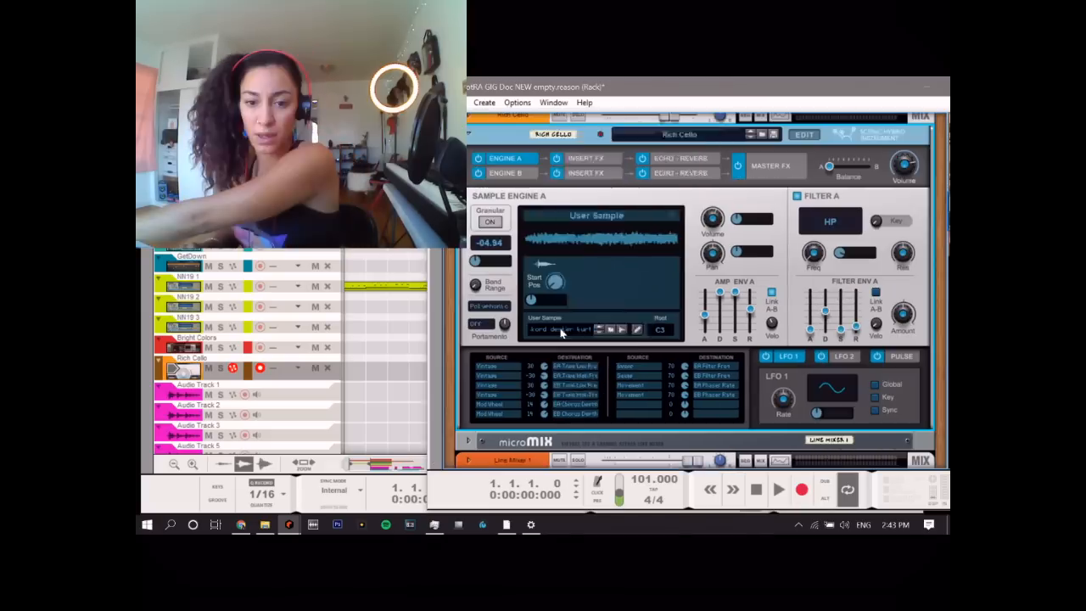
pyautogui.rightClick(561, 333)
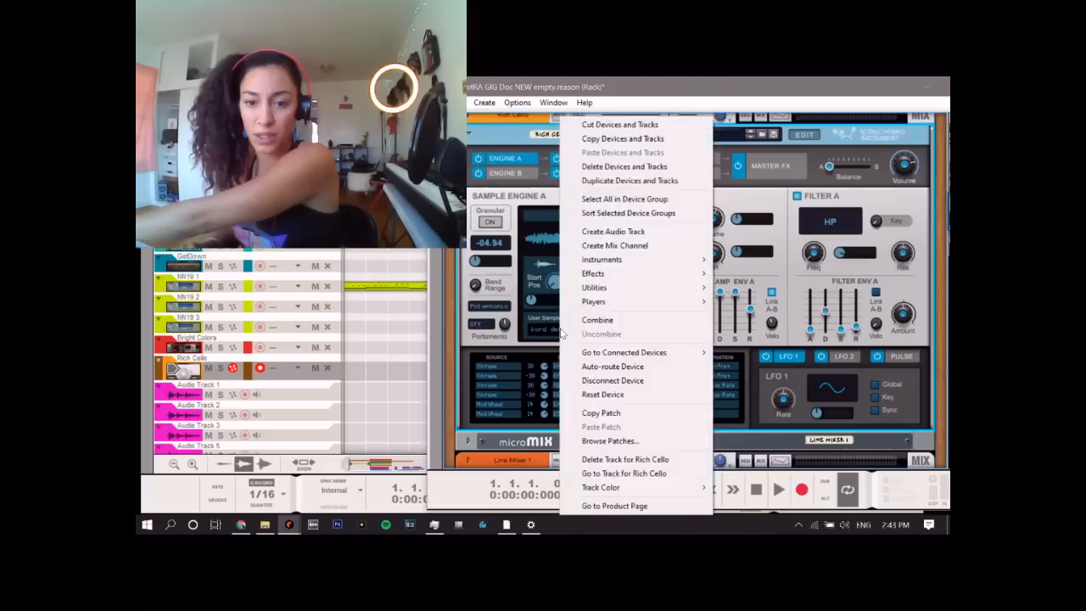
pyautogui.click(561, 334)
pyautogui.click(683, 337)
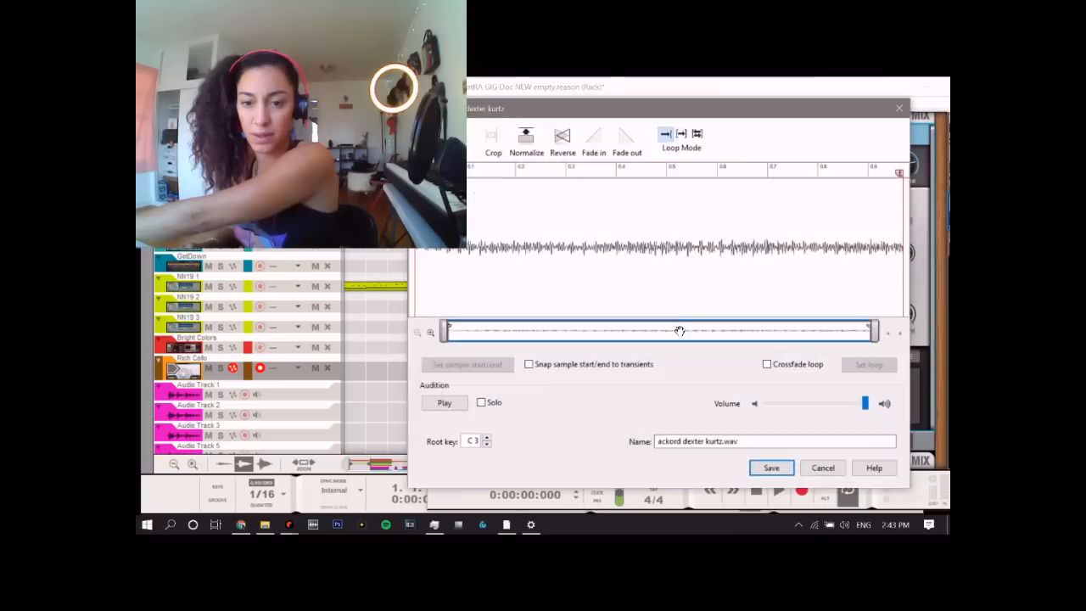
pyautogui.click(527, 140)
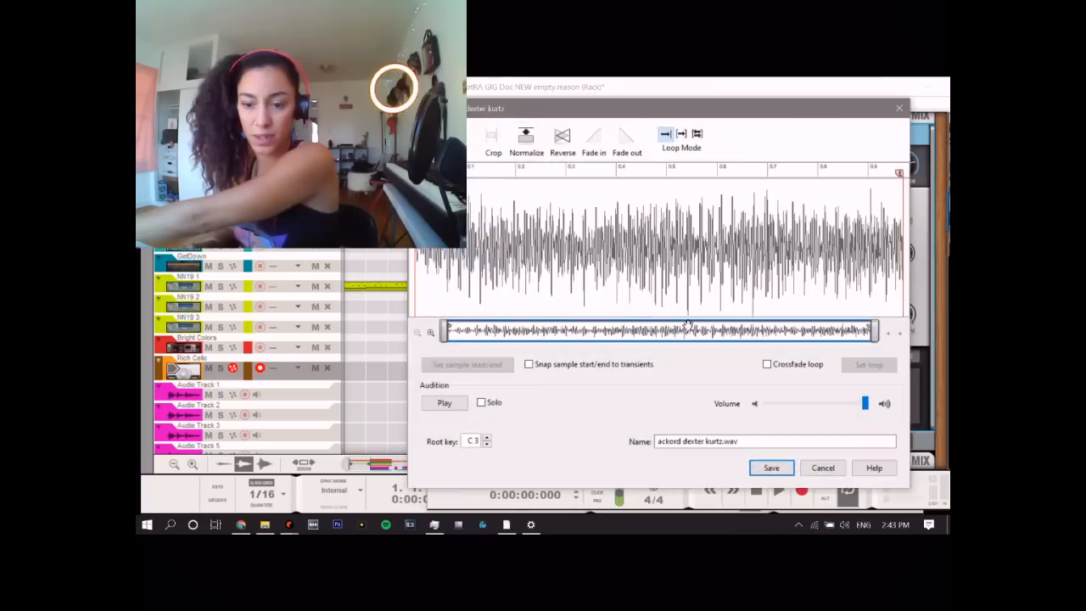
pyautogui.click(771, 467)
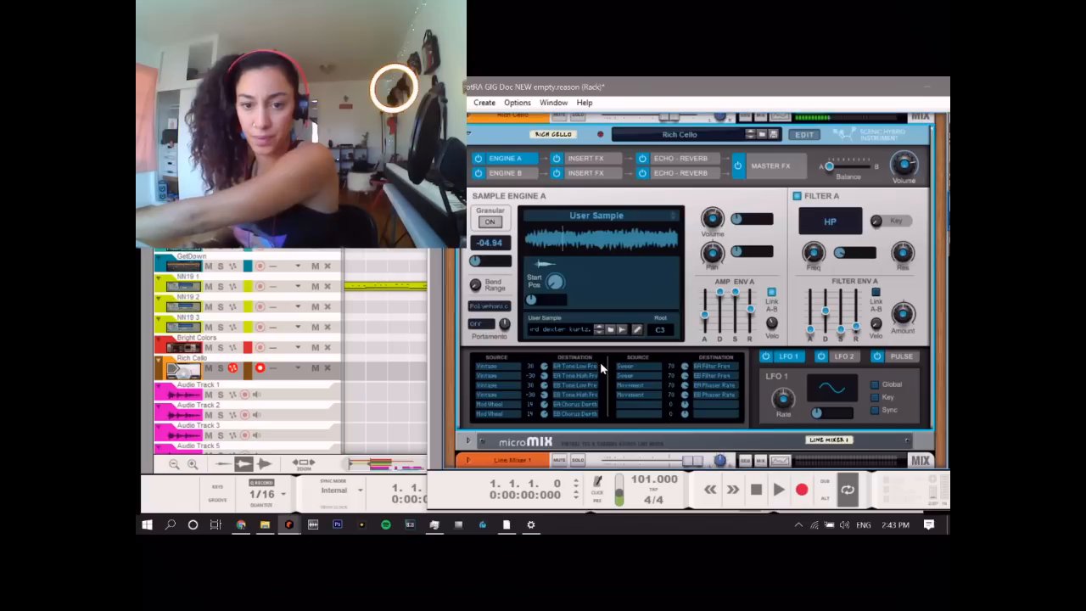
# Step: Return to Scenic's main view and play the song sequence from the beginning
pyautogui.click(804, 136)
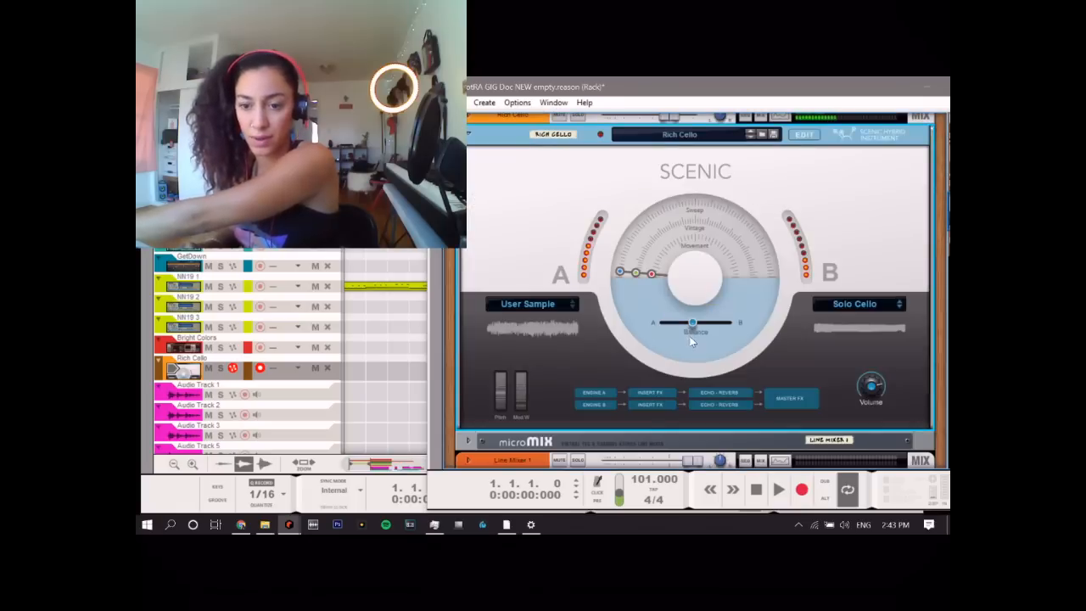
pyautogui.click(803, 135)
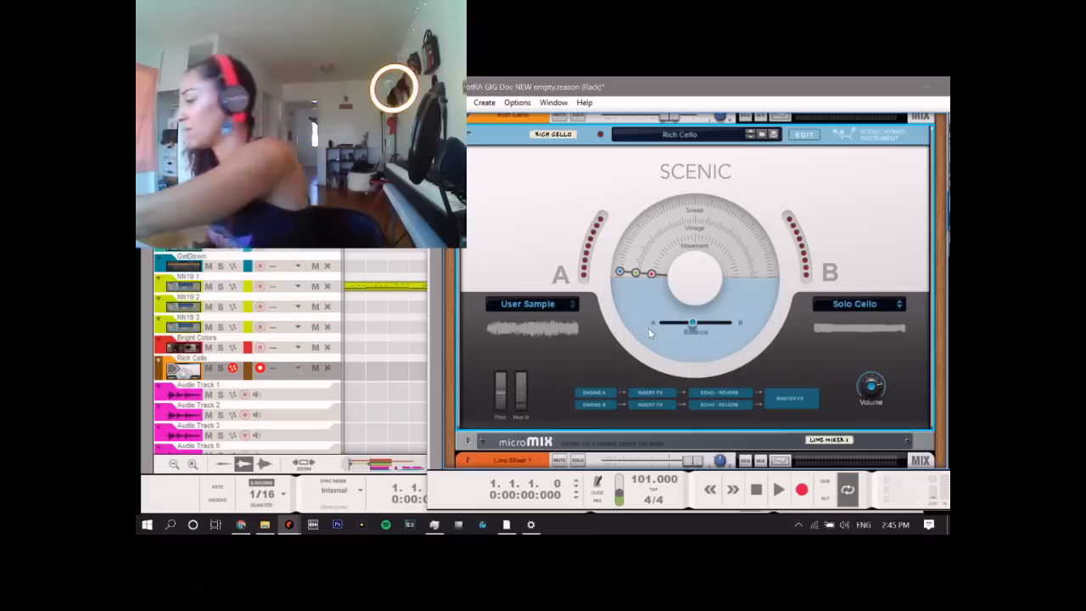
pyautogui.press('space')
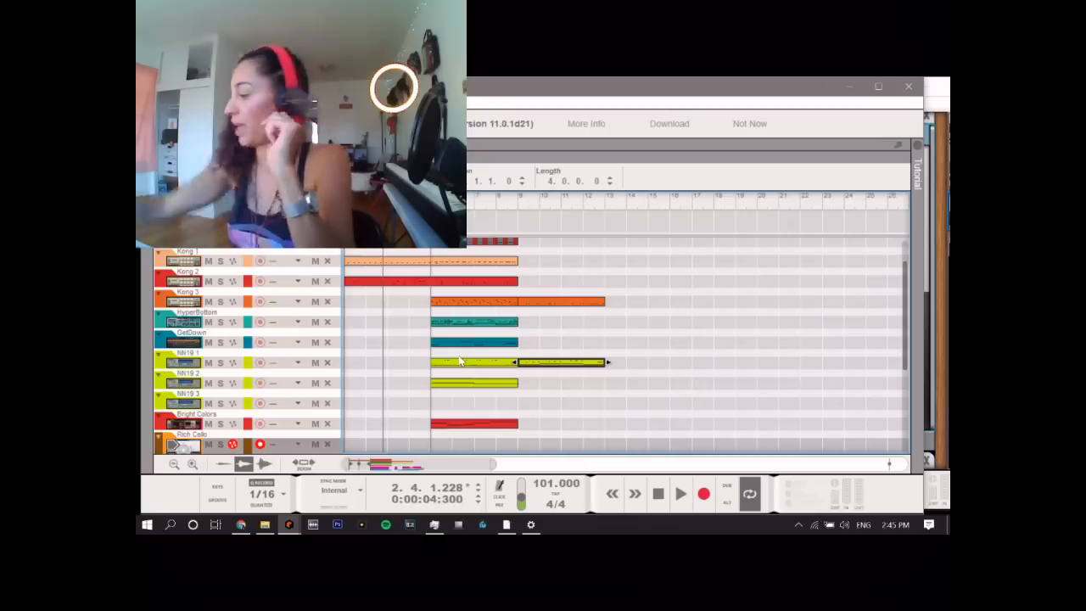
pyautogui.hotkey('shift', 'Return')
pyautogui.press('space')
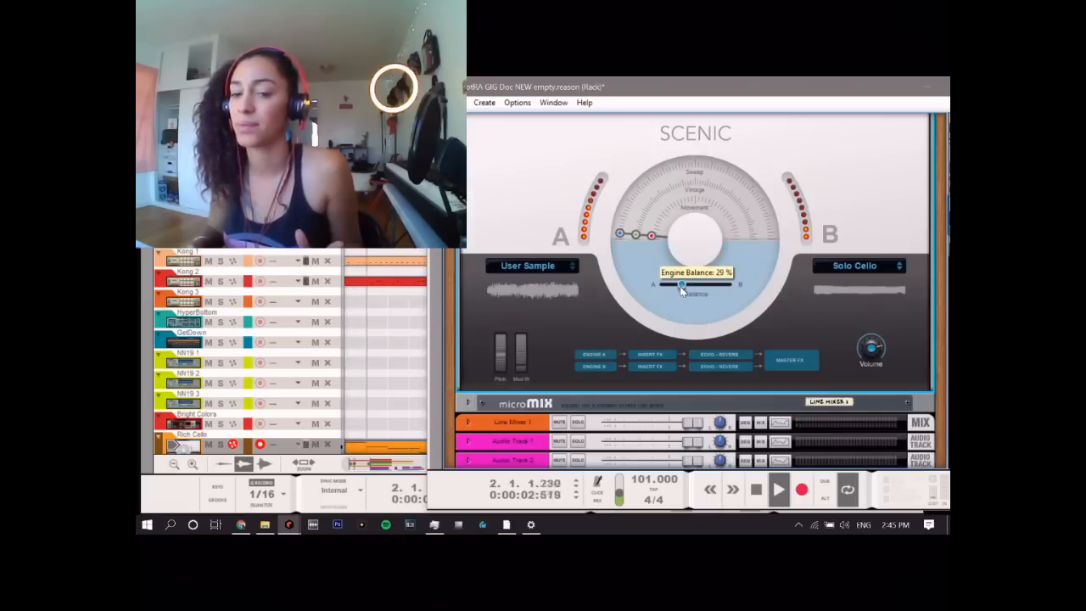
# Step: Open Rich Cello's detailed editing view and examine engine A's sample, envelope and modulation settings during playback
pyautogui.scroll(2, 768, 283)
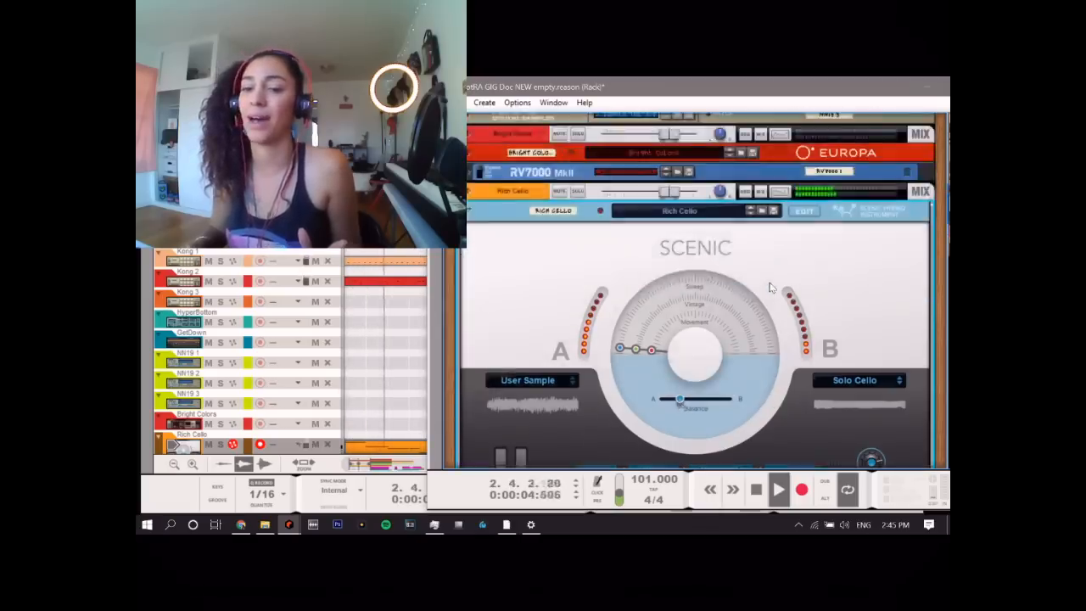
pyautogui.click(804, 210)
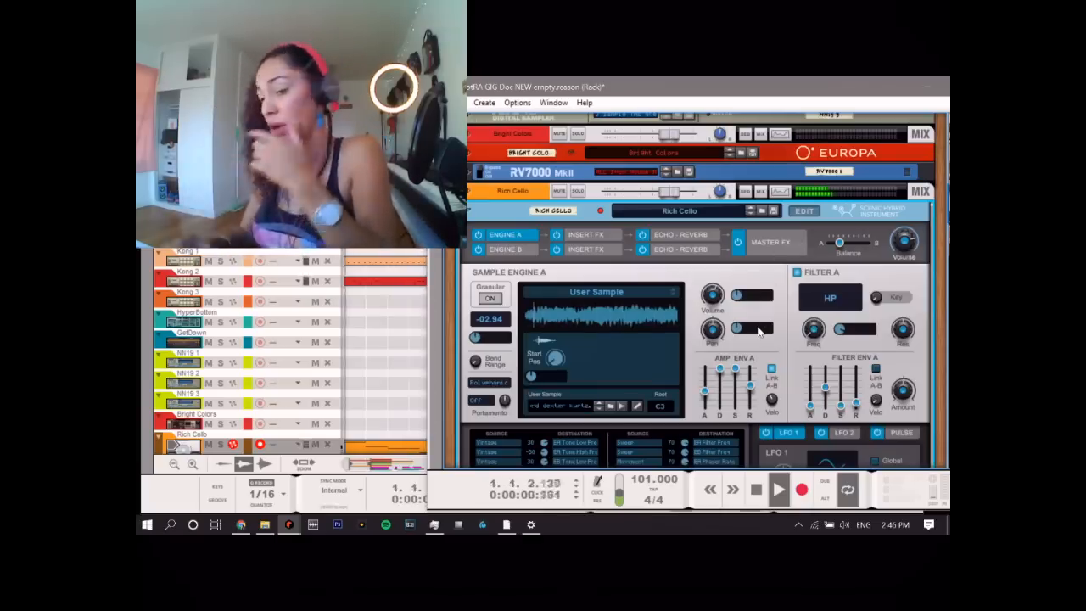
pyautogui.scroll(-3, 760, 331)
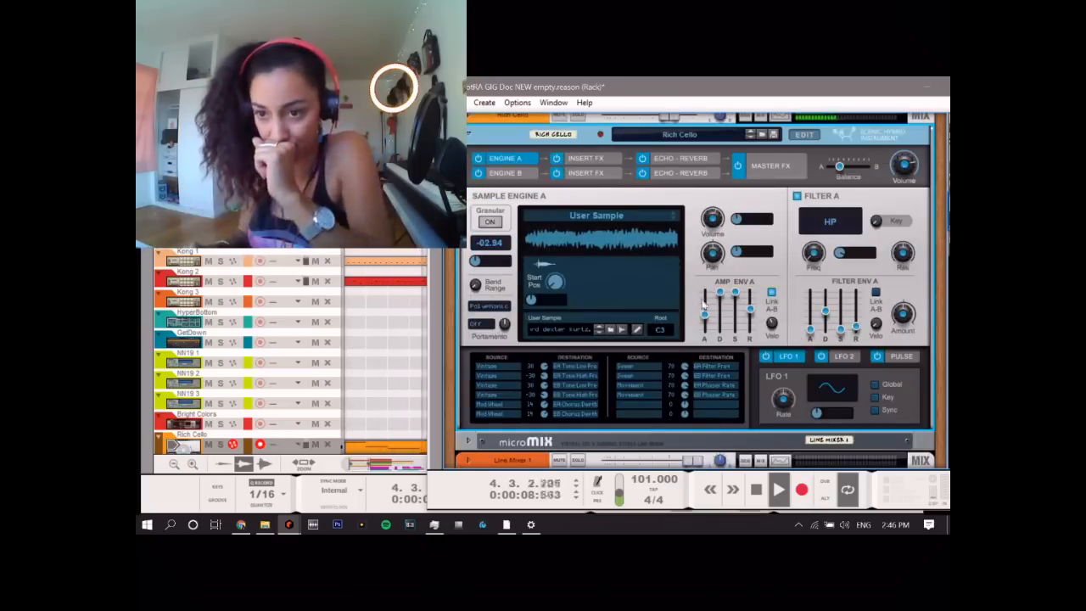
pyautogui.scroll(-2, 704, 306)
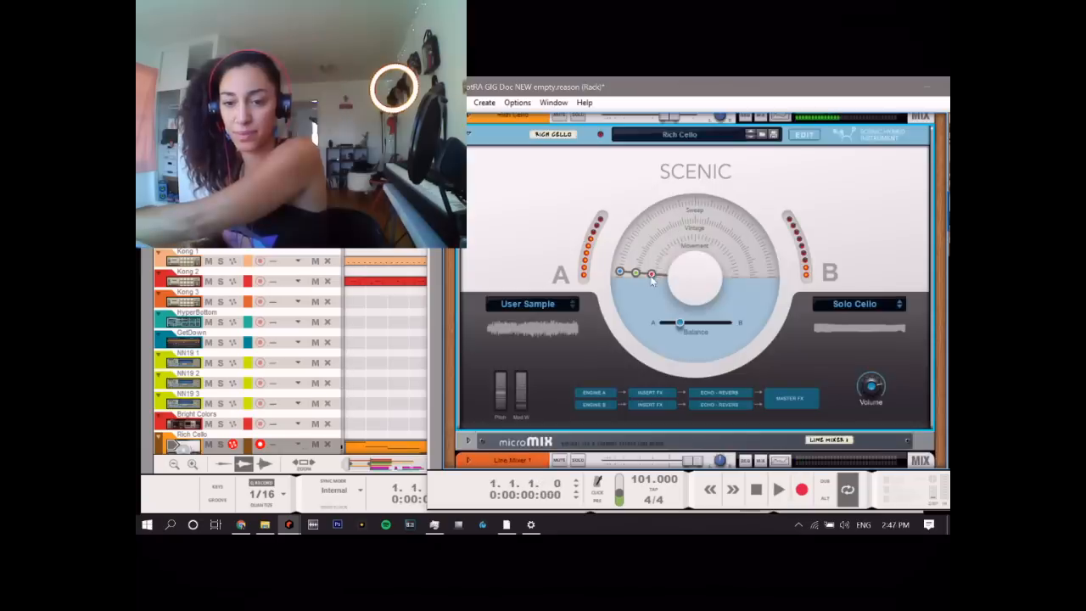
# Step: Raise Rich Cello's Movement macro high, Vintage to about the middle and Sweep to about a quarter, and play the loop
pyautogui.moveTo(720, 248); pyautogui.dragTo(734, 262)
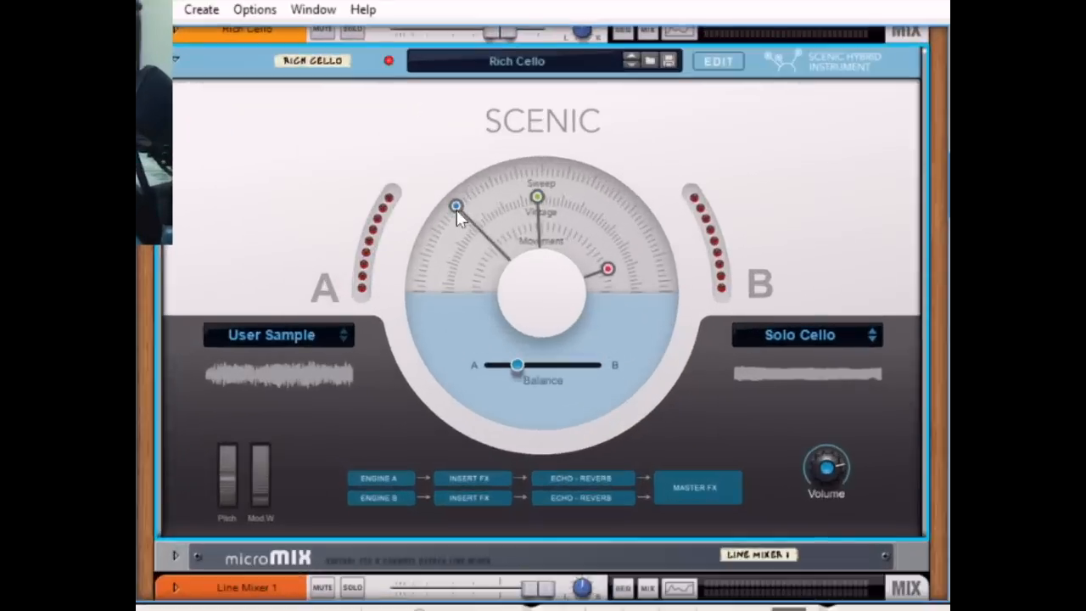
pyautogui.moveTo(641, 226); pyautogui.dragTo(719, 240)
pyautogui.moveTo(579, 226); pyautogui.dragTo(538, 222)
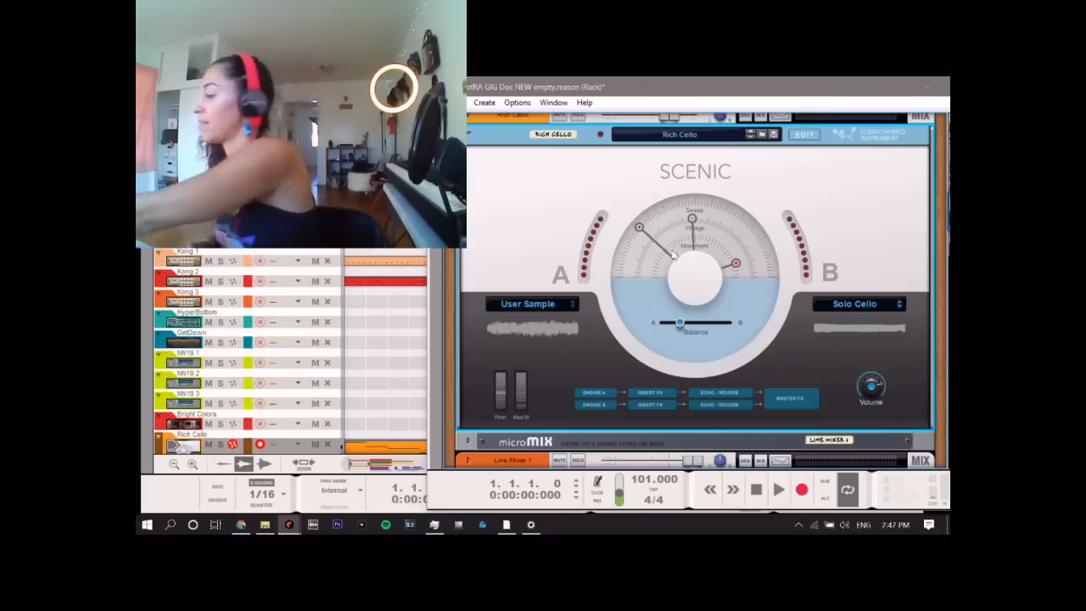
pyautogui.press('space')
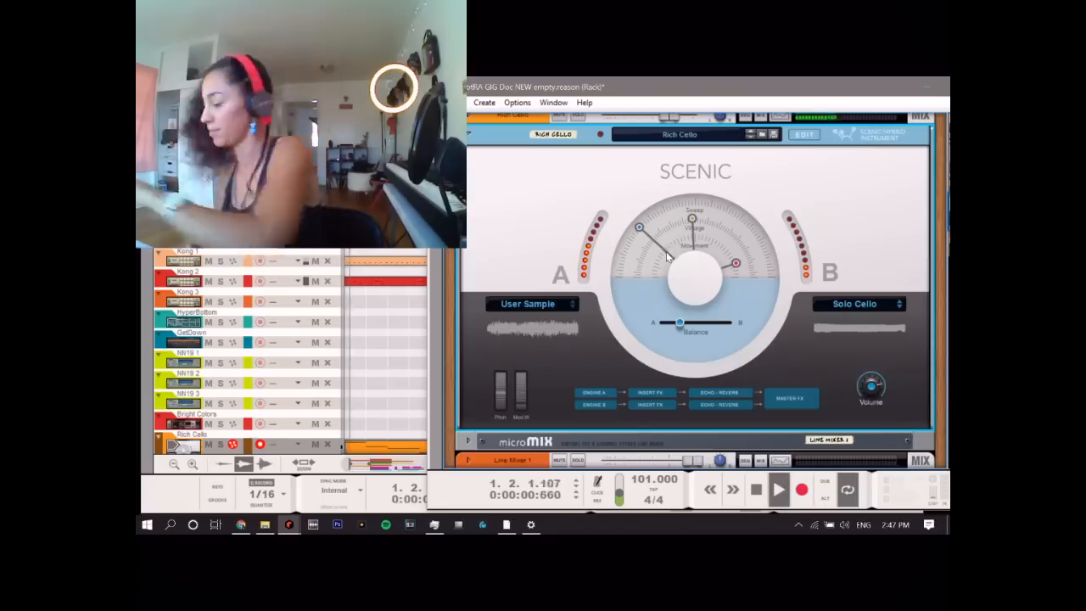
pyautogui.moveTo(642, 238); pyautogui.dragTo(652, 260)
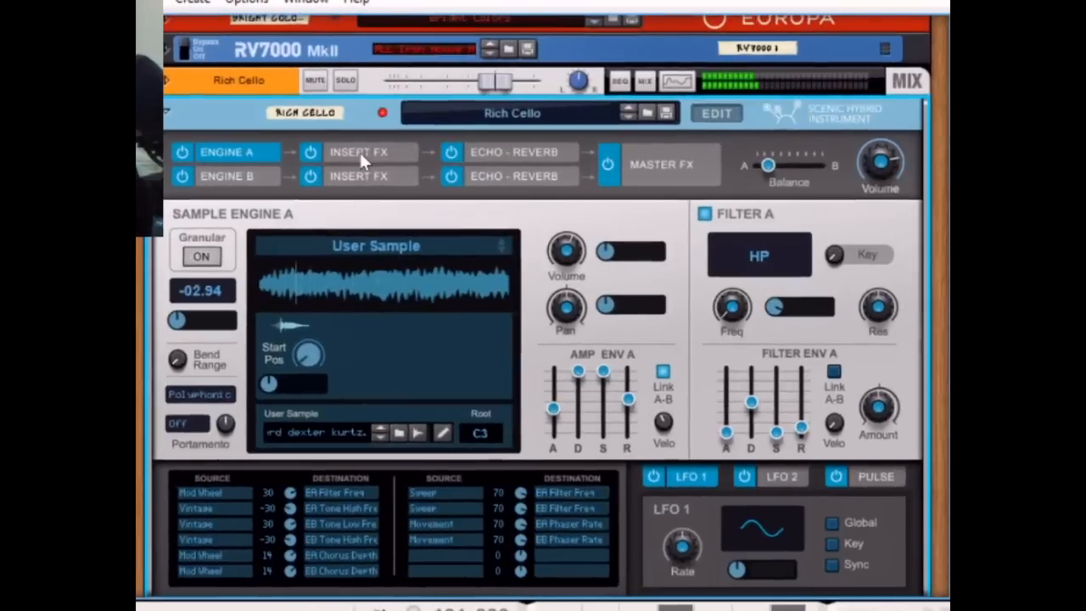
# Step: In engine A's insert effects, adjust the Tone Shaper's Mid and High bands, enable Saturation and set its level to -12.2 dB
pyautogui.click(494, 181)
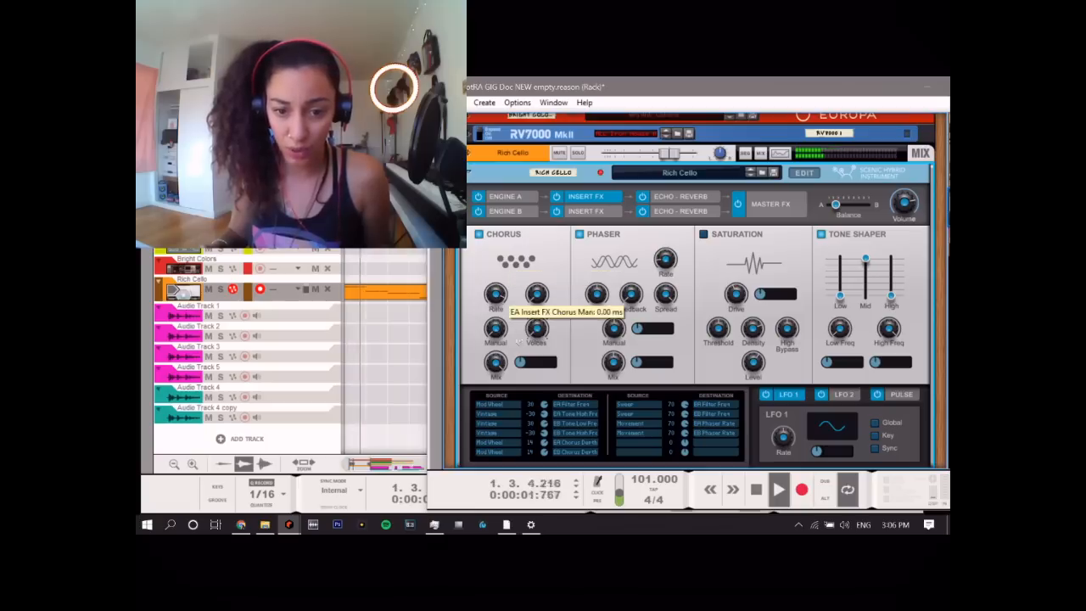
pyautogui.moveTo(543, 339); pyautogui.dragTo(536, 322)
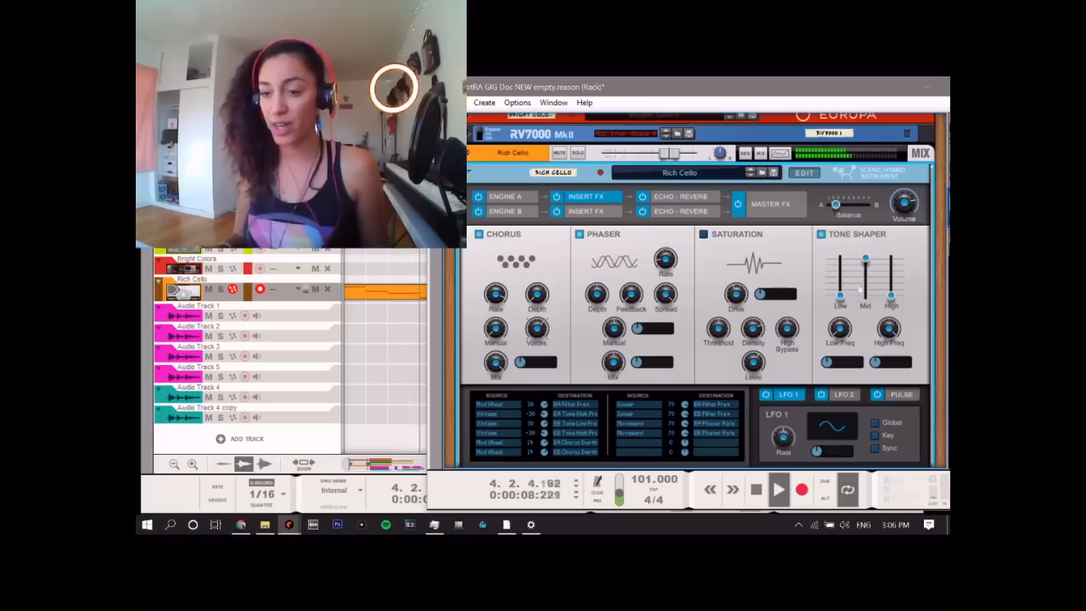
pyautogui.moveTo(868, 266); pyautogui.dragTo(869, 282)
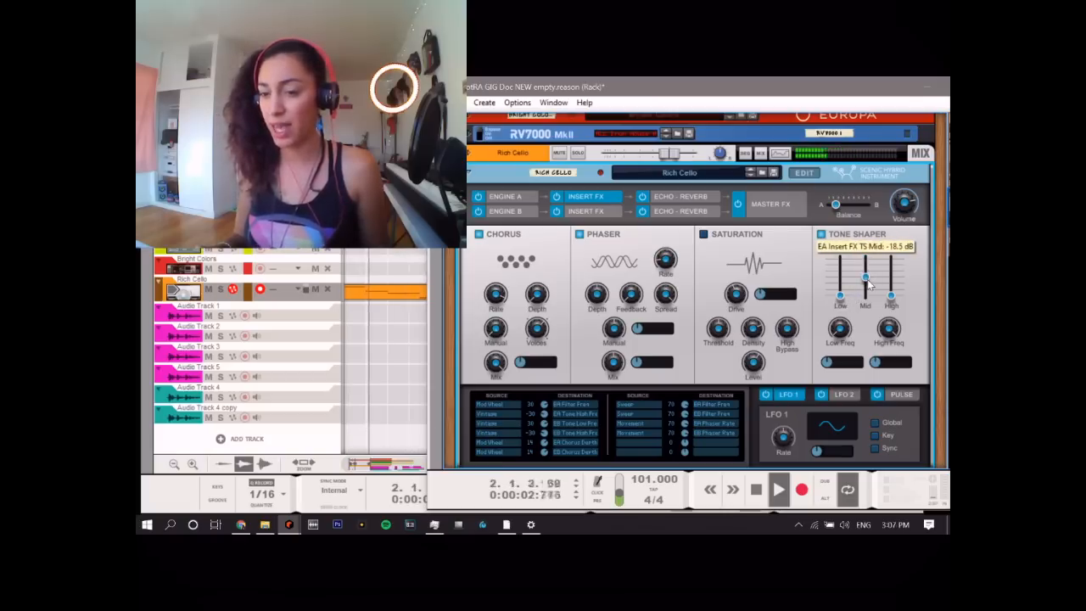
pyautogui.moveTo(867, 284); pyautogui.dragTo(870, 274)
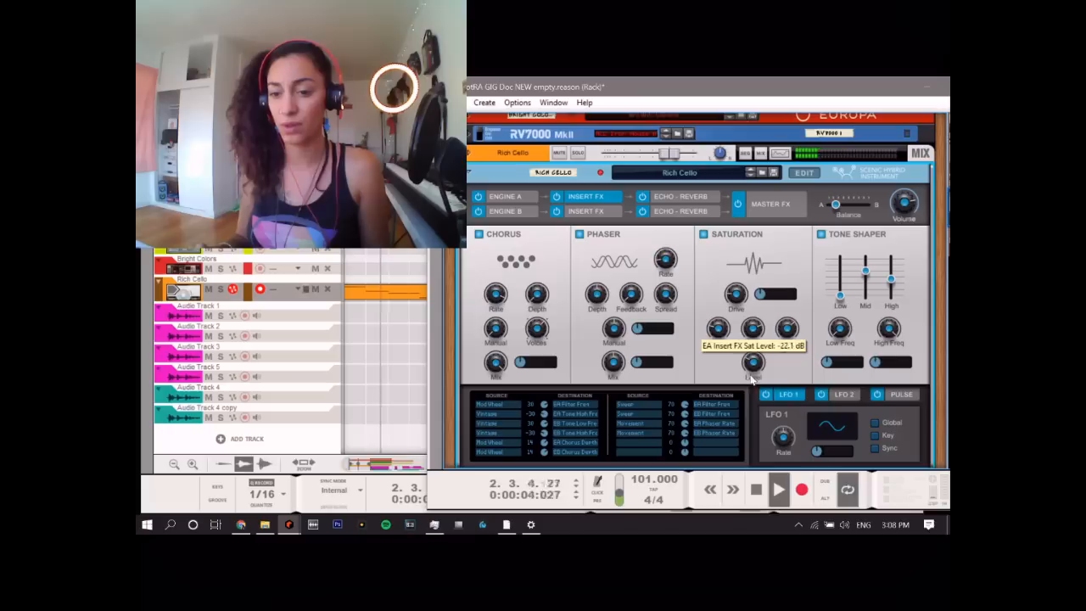
pyautogui.moveTo(751, 376); pyautogui.dragTo(751, 373)
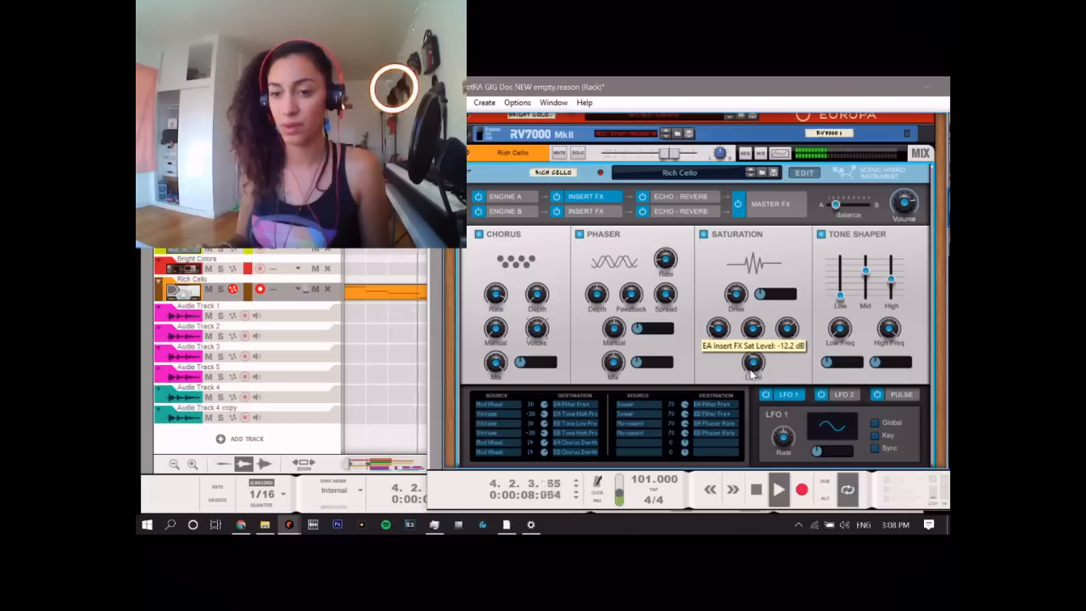
# Step: Examine engine A's Echo and Reverb settings, including reverb pre-delay, low damping and echo level modulation
pyautogui.click(691, 196)
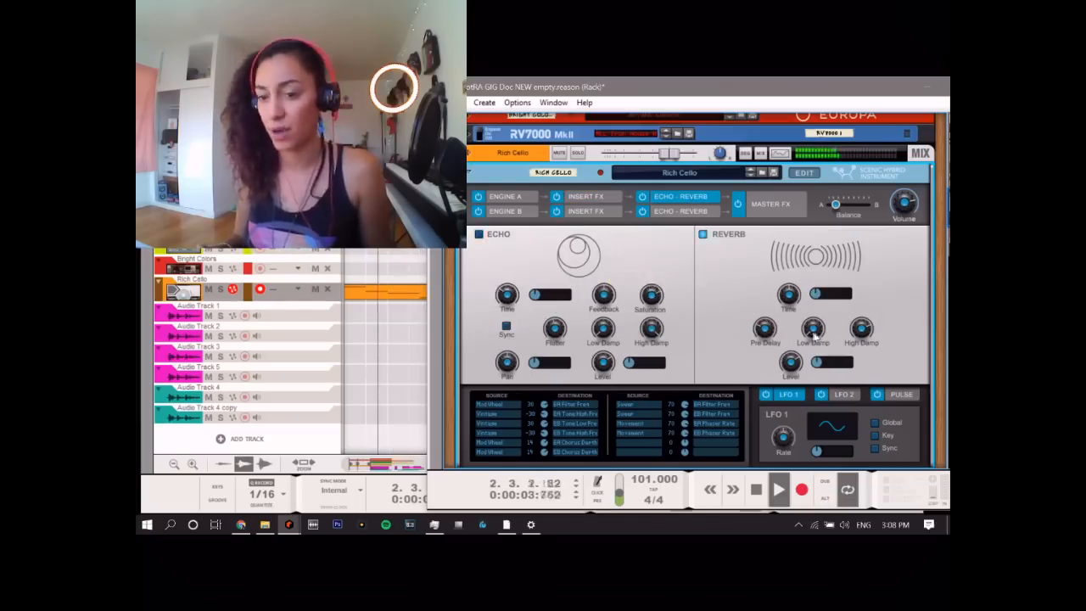
pyautogui.moveTo(763, 337)
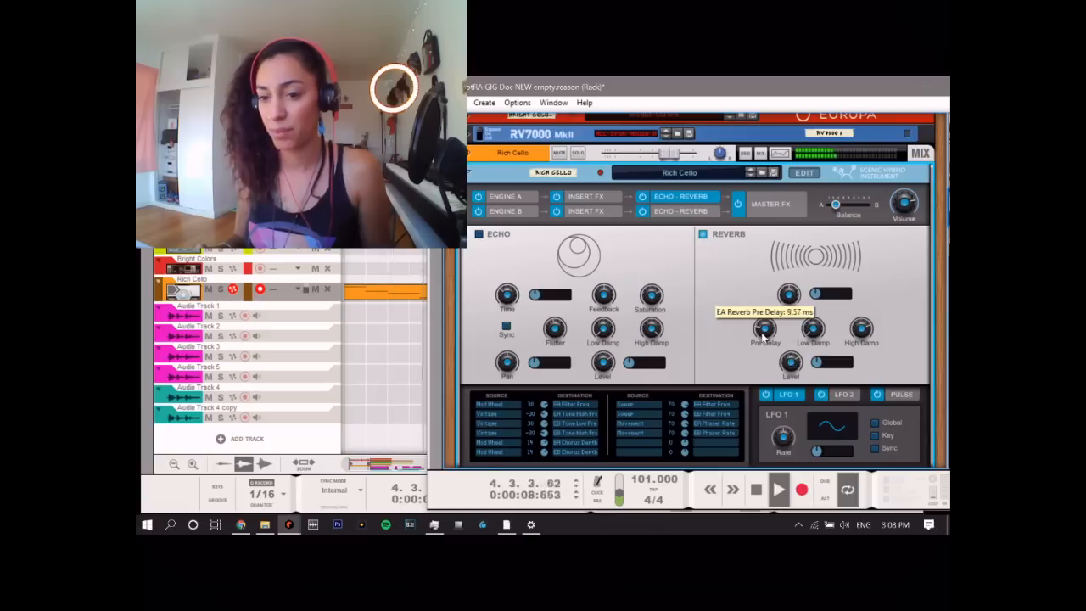
pyautogui.moveTo(789, 295)
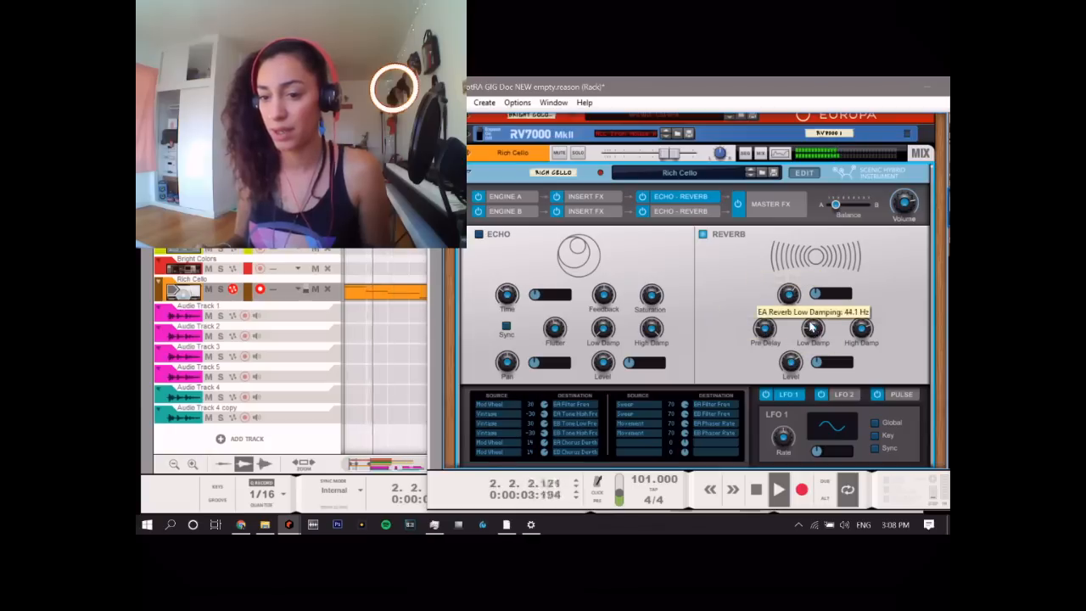
pyautogui.moveTo(816, 363)
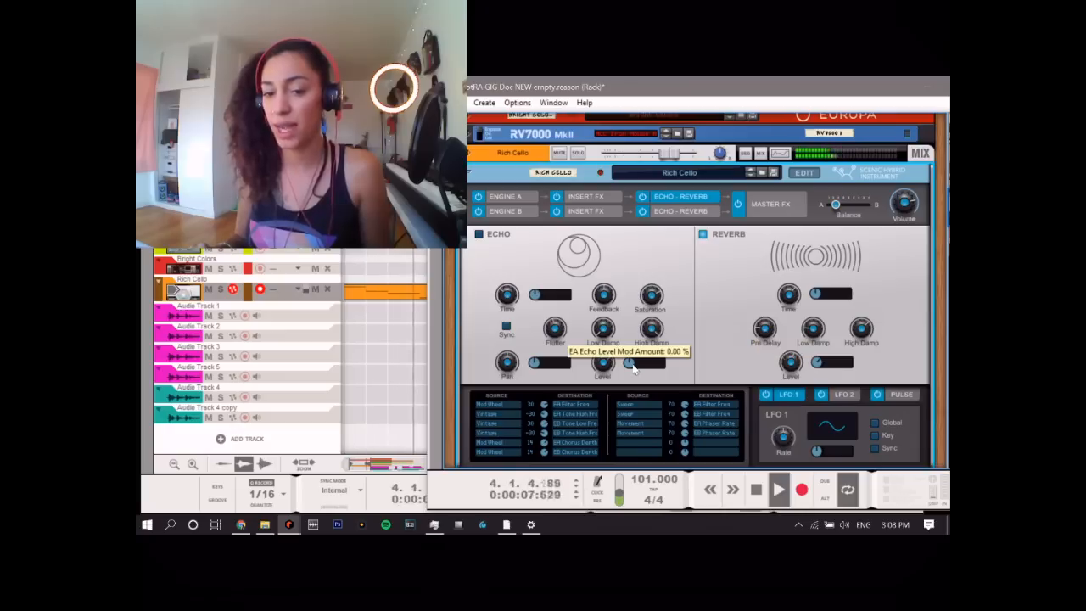
pyautogui.moveTo(556, 363)
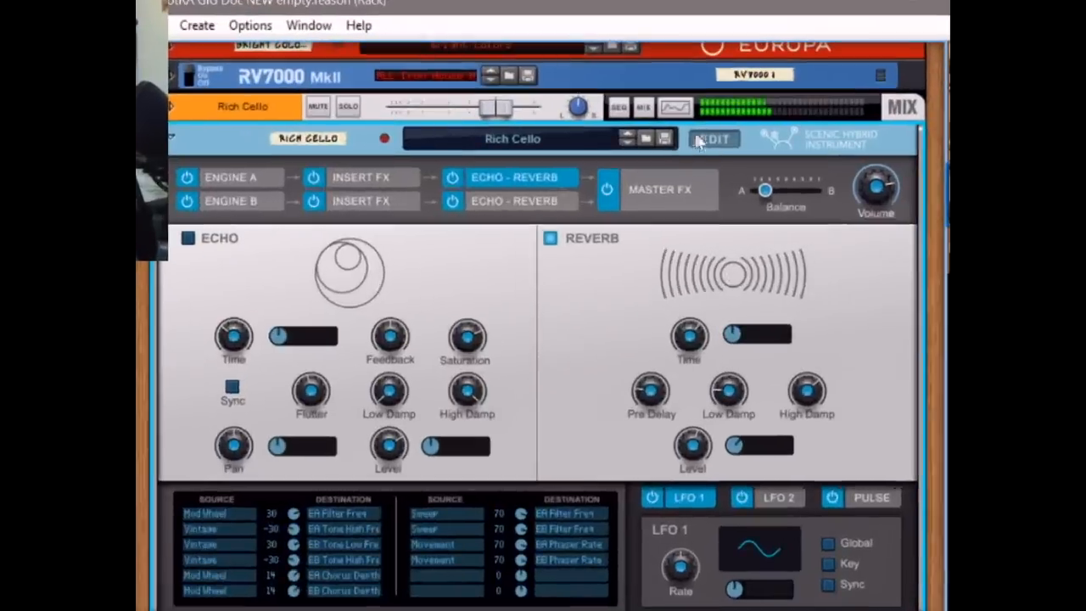
# Step: Check Scenic's main view, return to the detailed view and look through engine B's sample, insert effects and Echo-Reverb pages
pyautogui.click(754, 154)
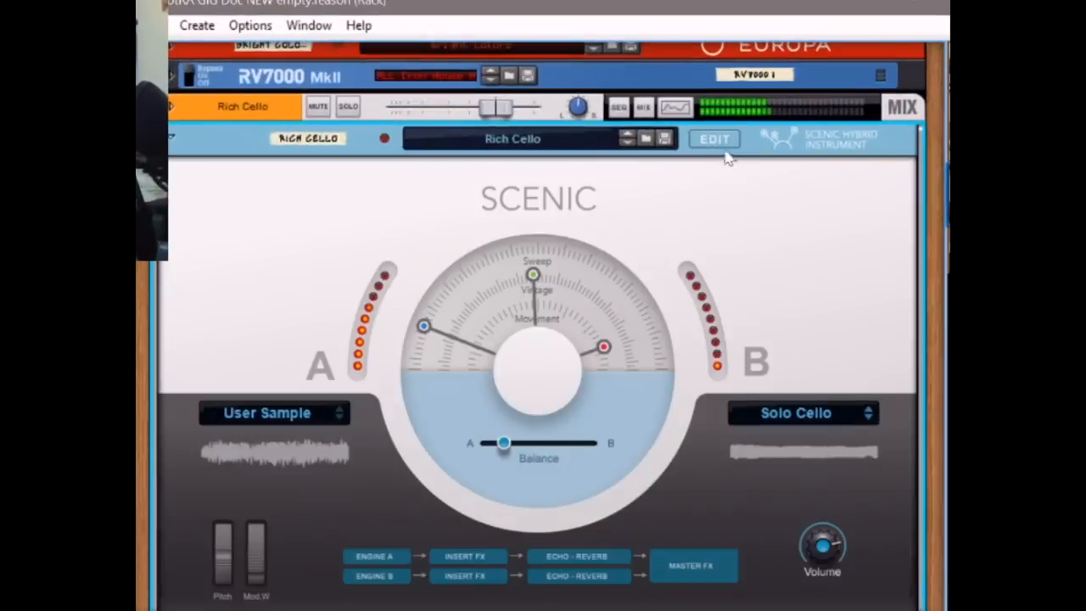
pyautogui.click(719, 146)
pyautogui.click(229, 201)
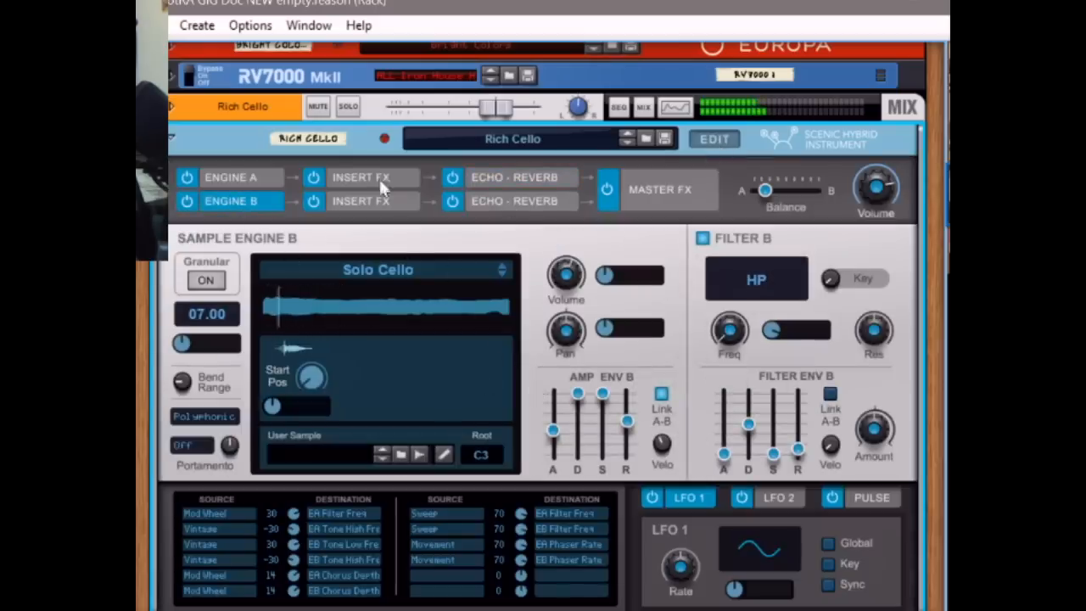
pyautogui.click(386, 204)
pyautogui.click(533, 202)
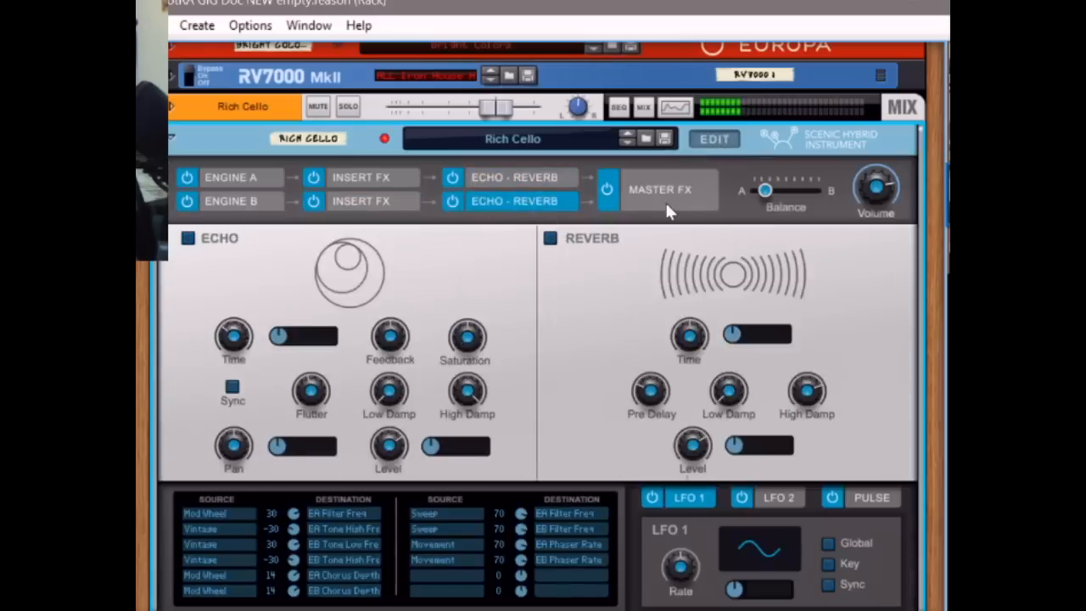
# Step: Set the master reverb type to Concrete in the master effects and audition the master compressor
pyautogui.click(666, 205)
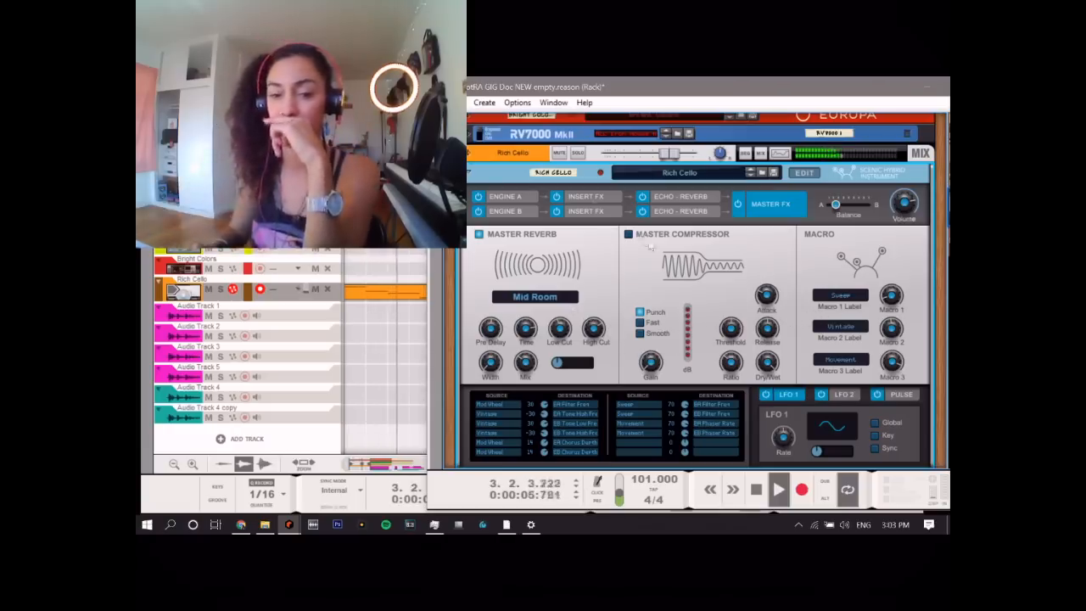
pyautogui.click(533, 296)
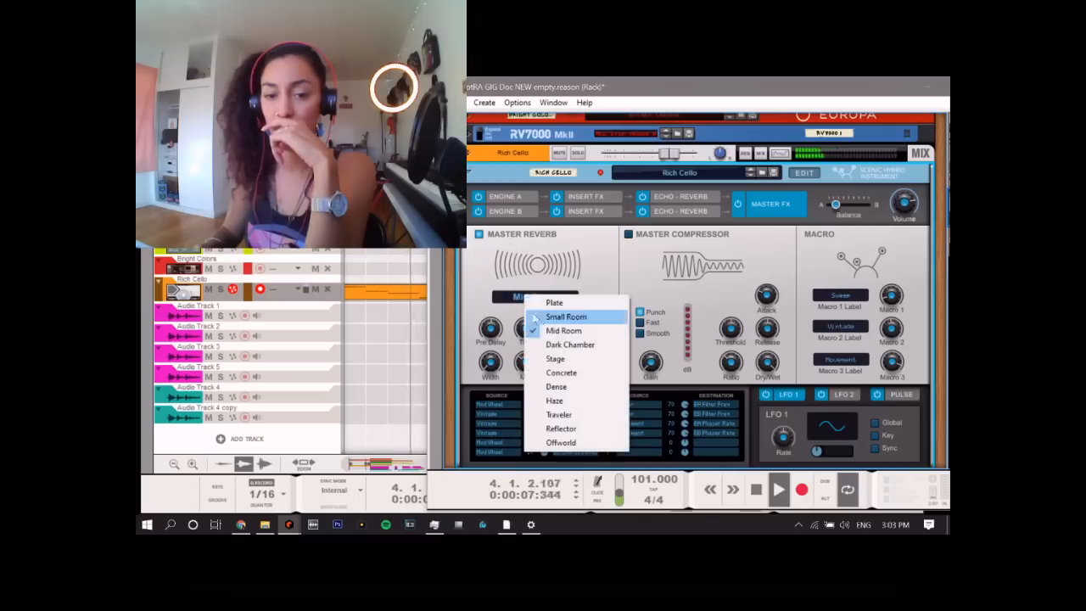
pyautogui.click(561, 373)
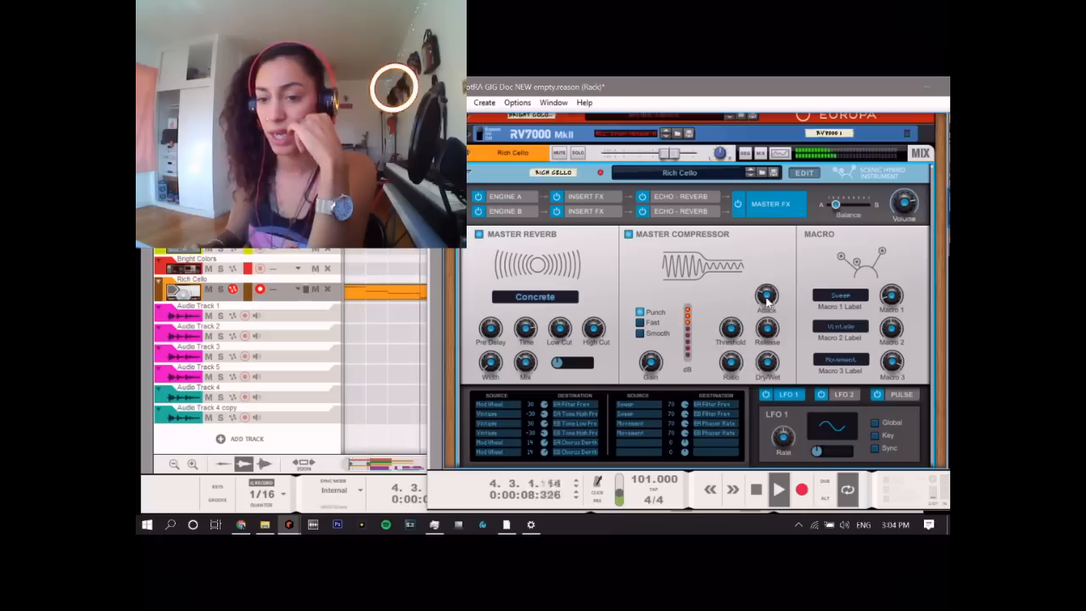
pyautogui.moveTo(767, 301)
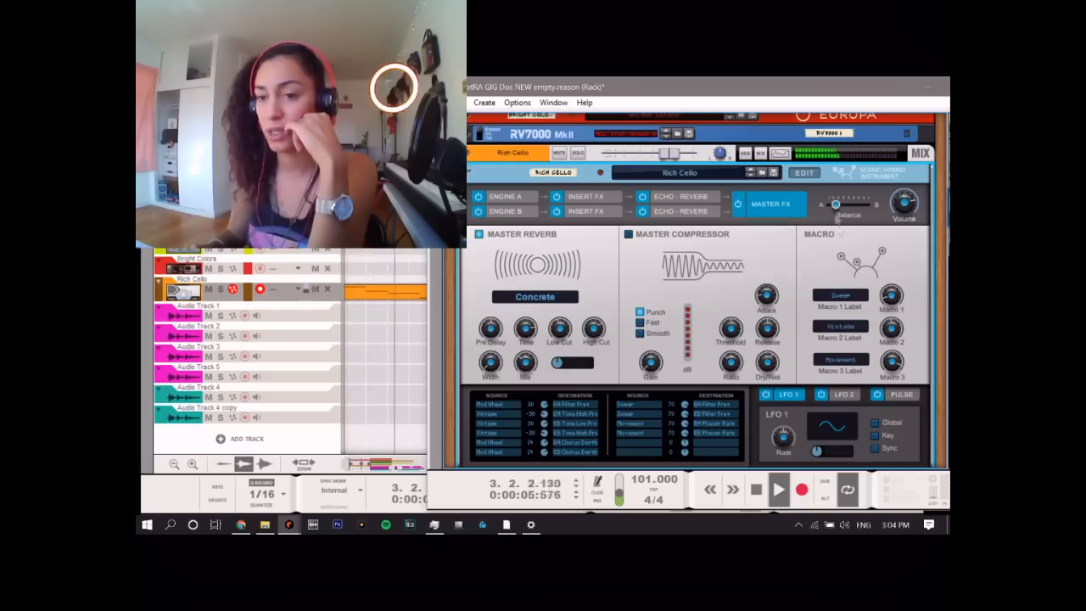
# Step: Compare Scenic's main view with the detailed master effects view to relate the macros and balance while the loop plays
pyautogui.click(805, 174)
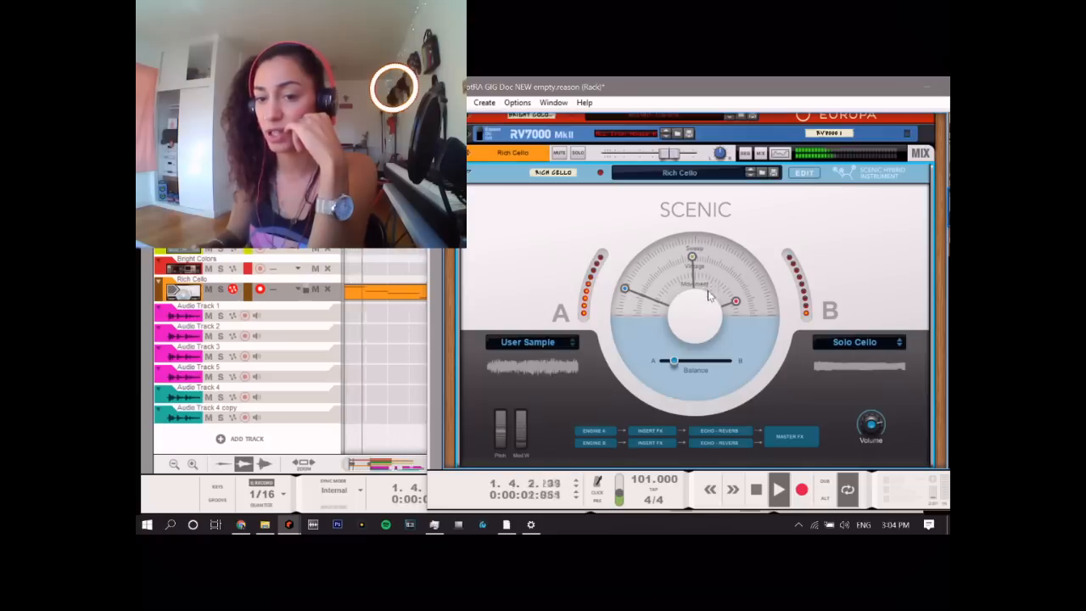
pyautogui.click(805, 175)
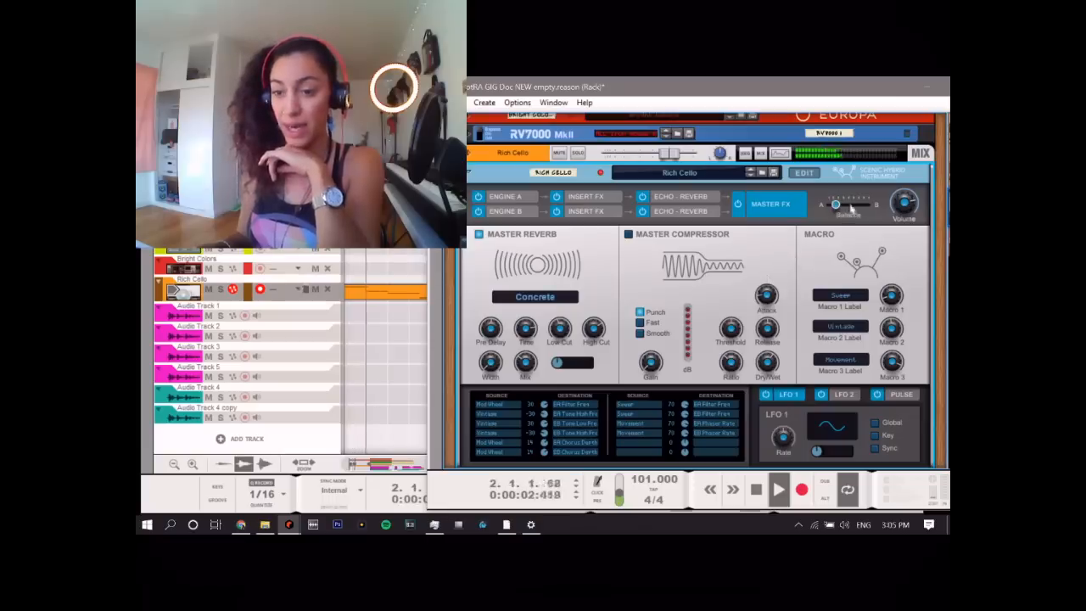
pyautogui.click(813, 174)
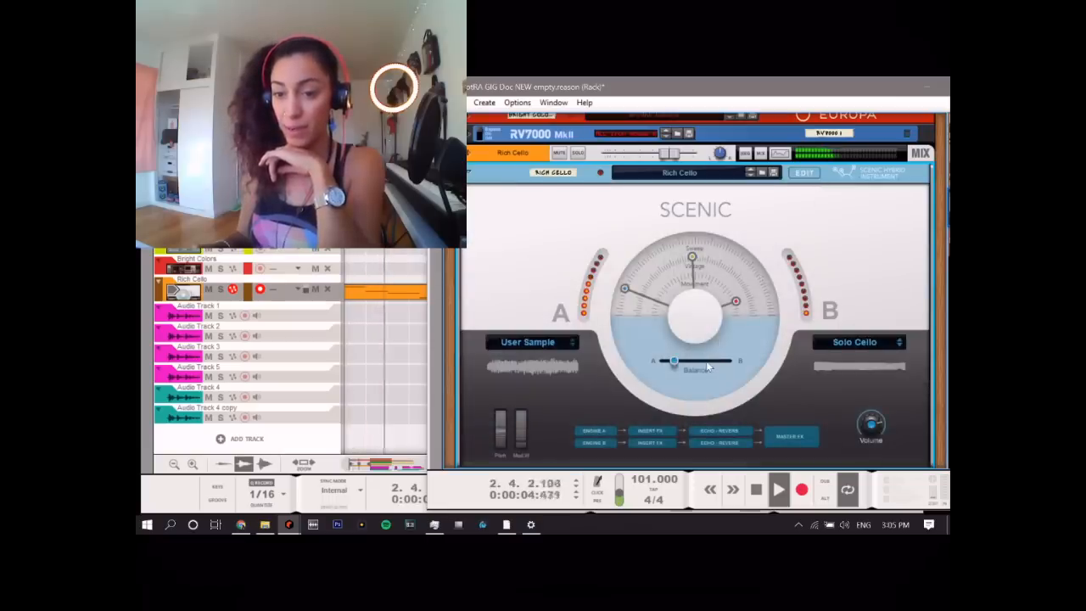
pyautogui.click(813, 173)
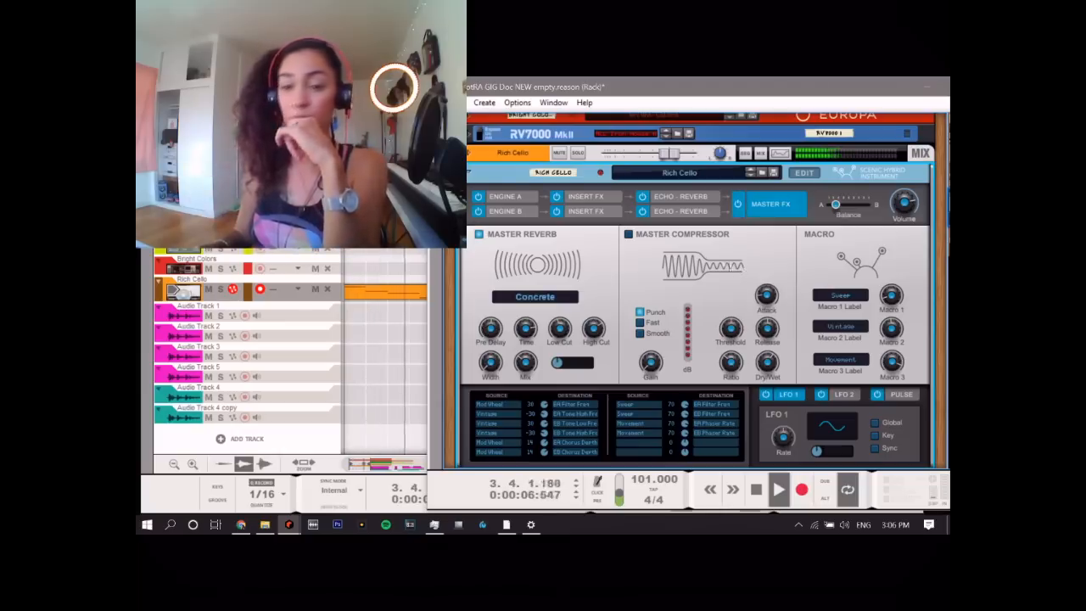
pyautogui.click(586, 196)
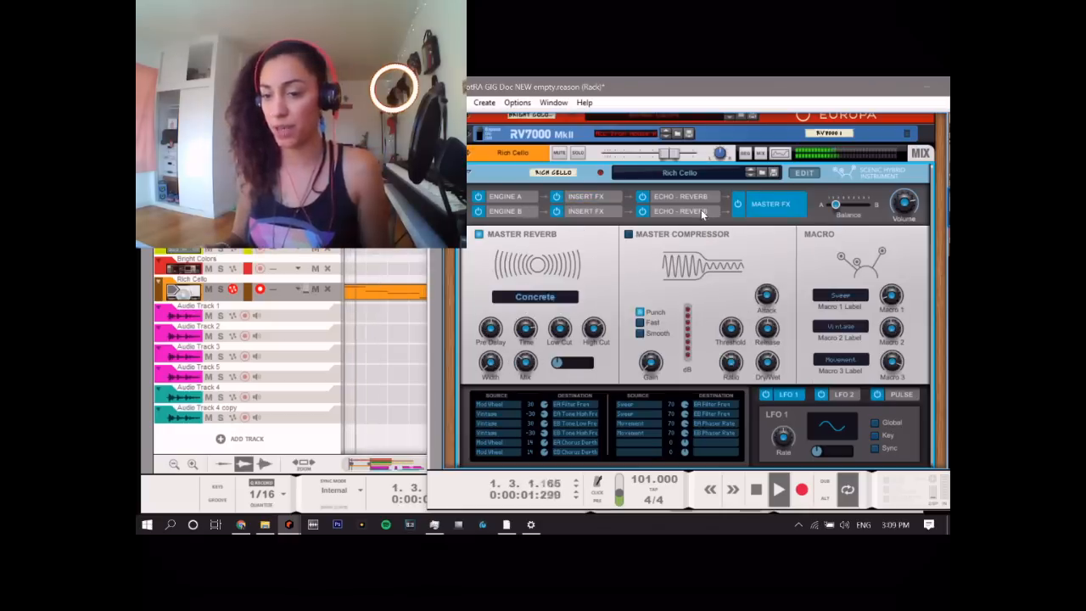
pyautogui.click(803, 175)
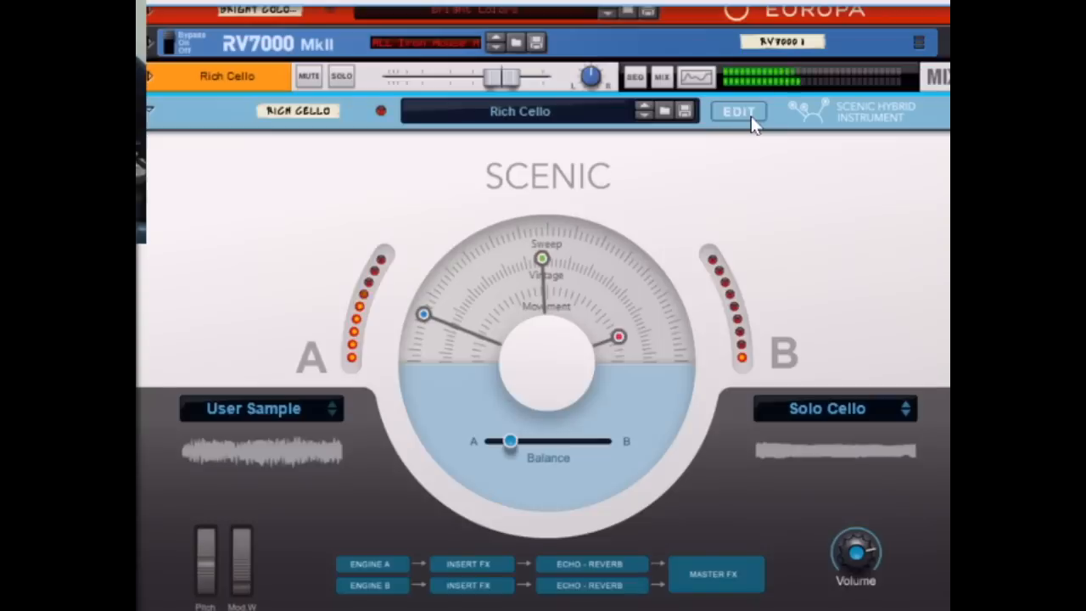
pyautogui.click(750, 115)
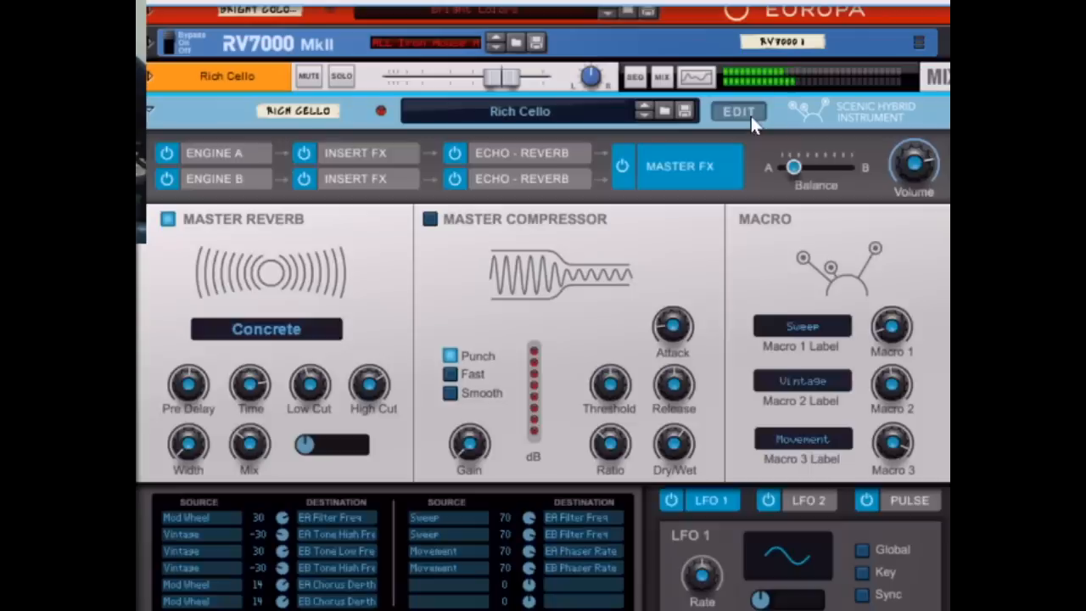
# Step: Examine engine B's phaser rate and saturation density in its insert effects, along with its Echo-Reverb settings
pyautogui.click(361, 178)
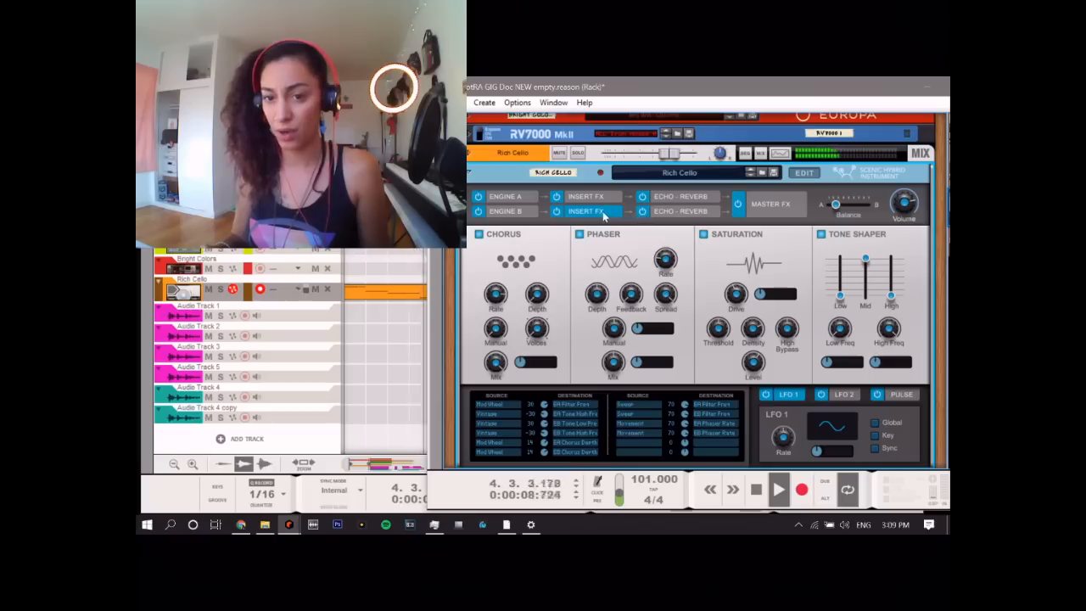
pyautogui.click(510, 211)
pyautogui.click(585, 211)
pyautogui.moveTo(665, 258); pyautogui.dragTo(663, 246)
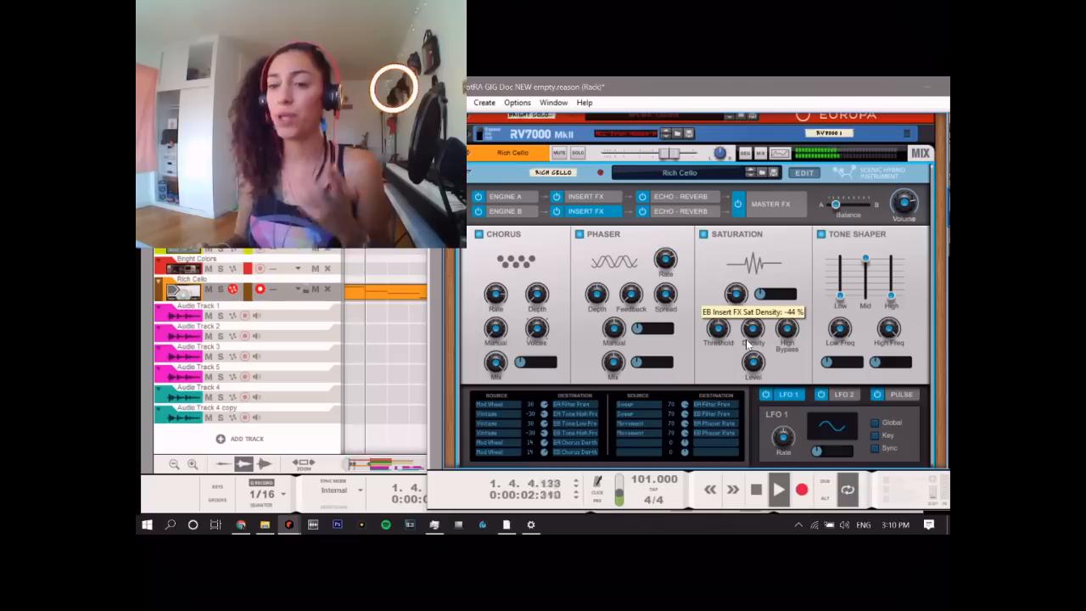
pyautogui.click(683, 211)
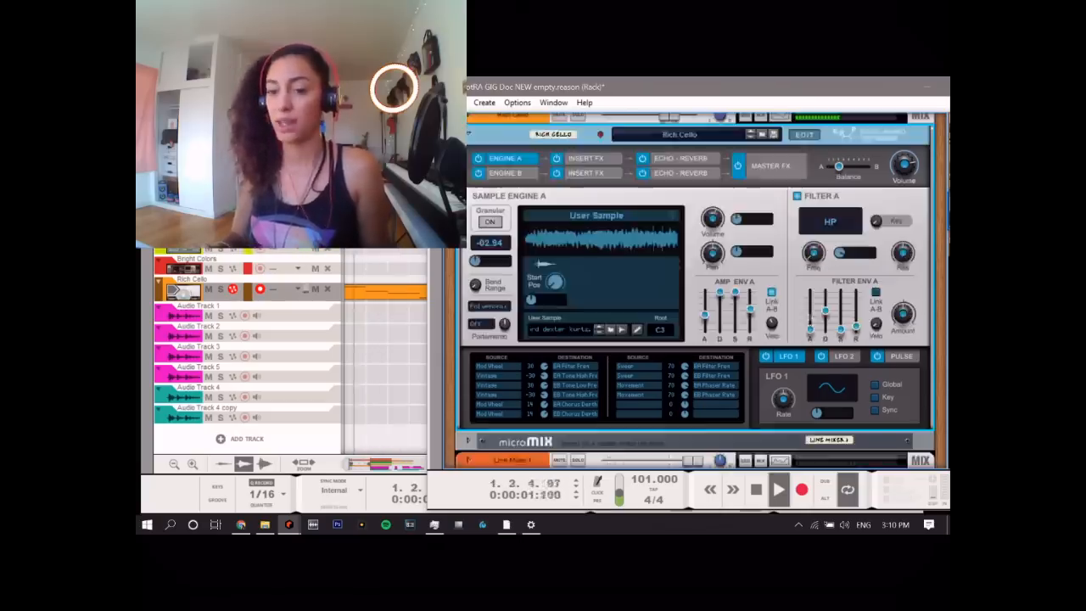
# Step: Look over LFO 2, enable the Pulse modulator and set its pattern to 16 Vary
pyautogui.scroll(-1, 822, 370)
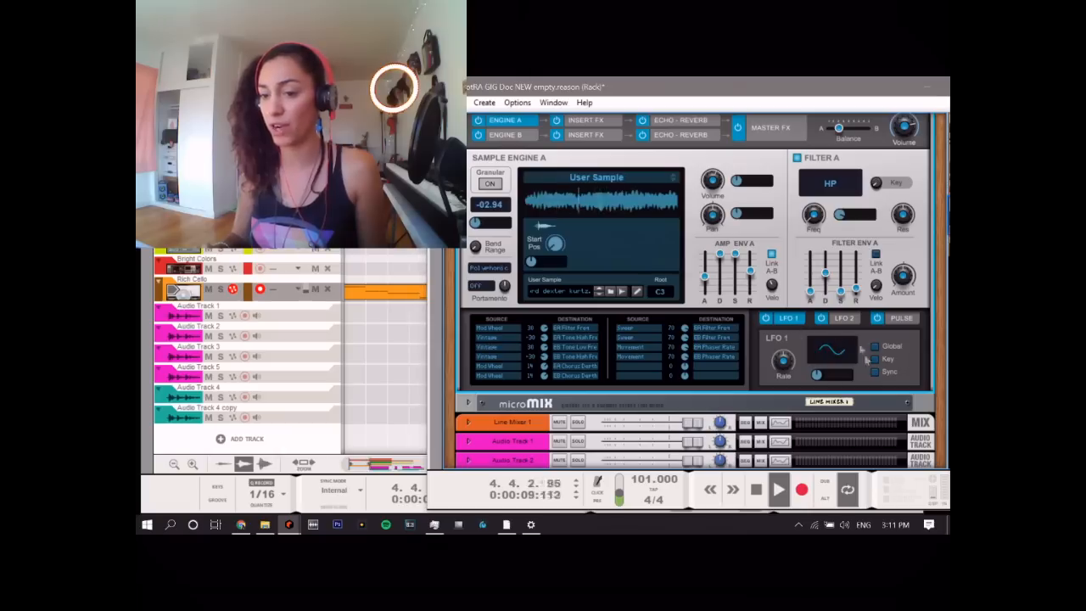
pyautogui.click(845, 319)
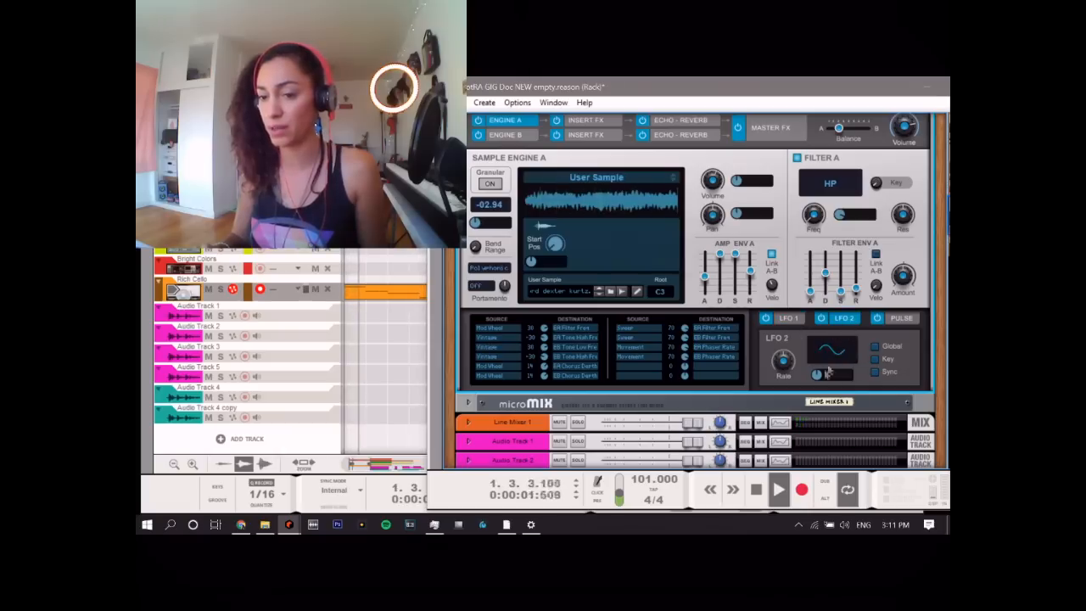
pyautogui.click(901, 318)
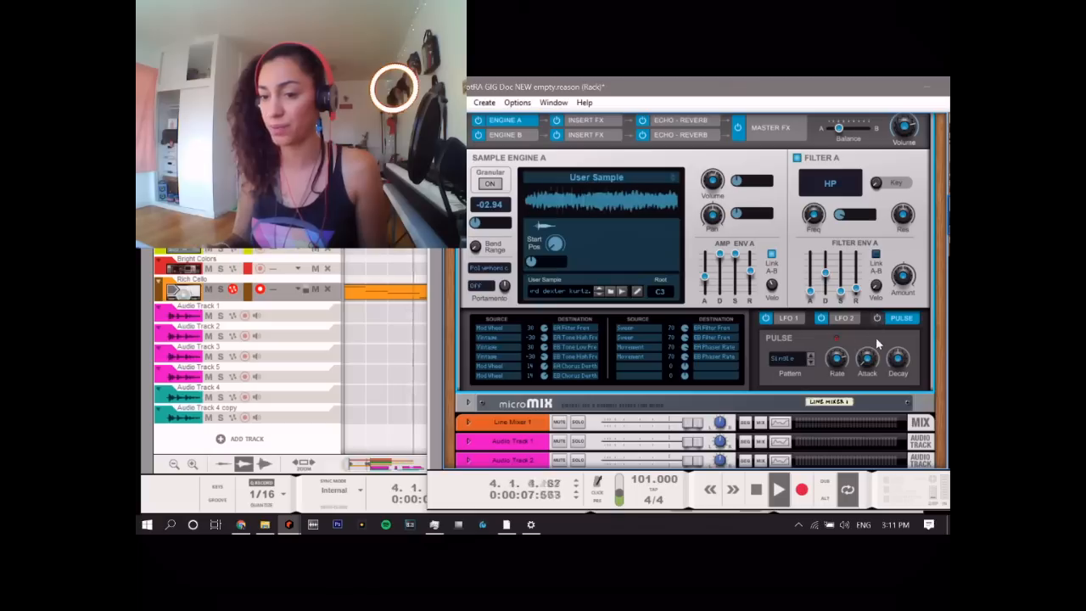
pyautogui.click(811, 364)
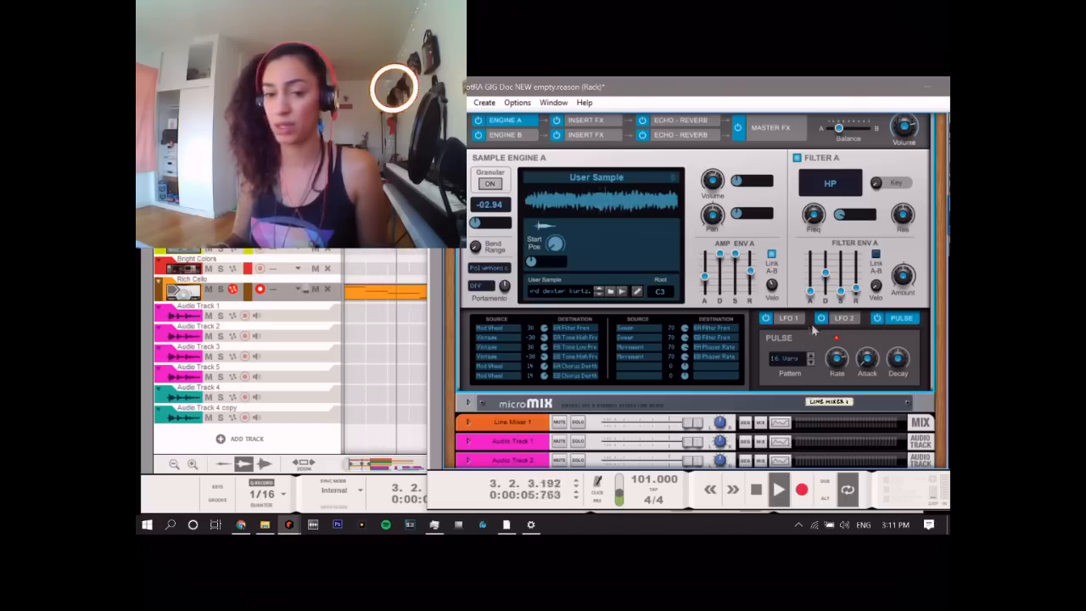
pyautogui.scroll(2, 701, 273)
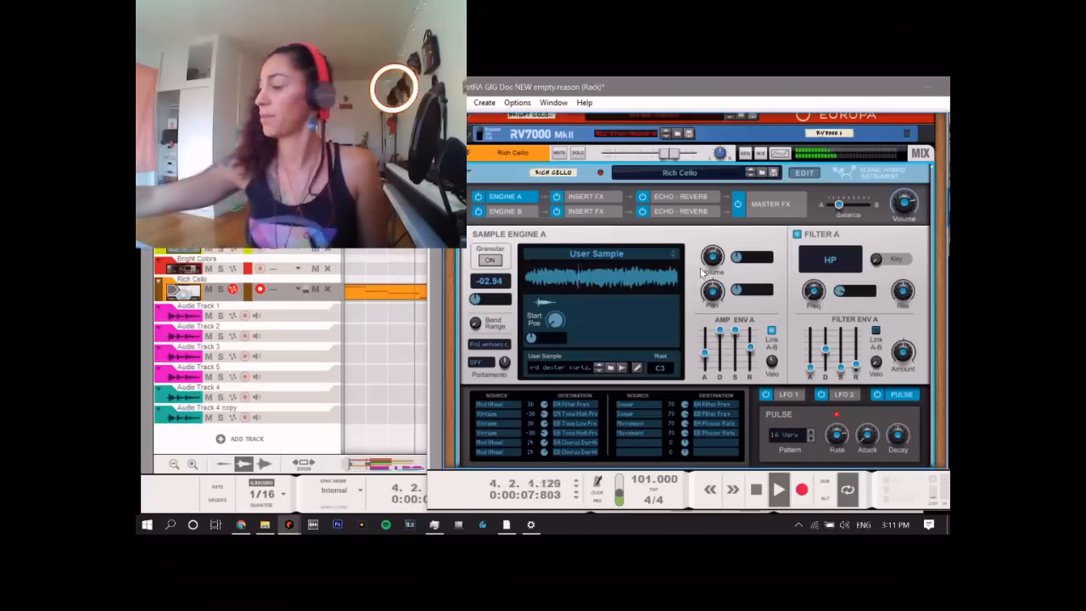
# Step: Stop playback and examine engine A's voice mode and Portamento options, leaving them at Polyphonic and Off
pyautogui.press('space')
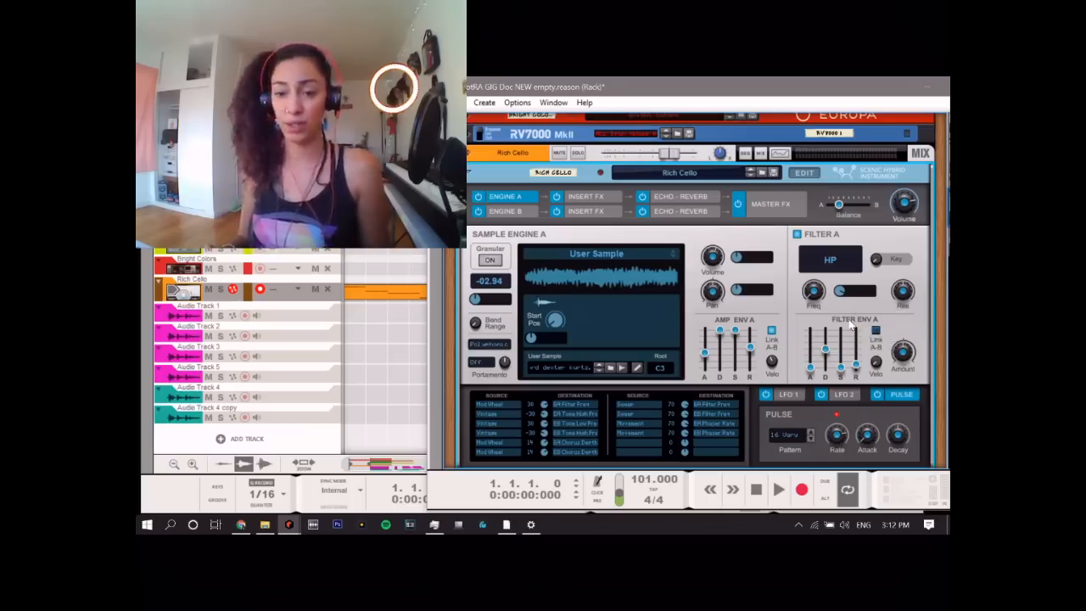
pyautogui.click(499, 346)
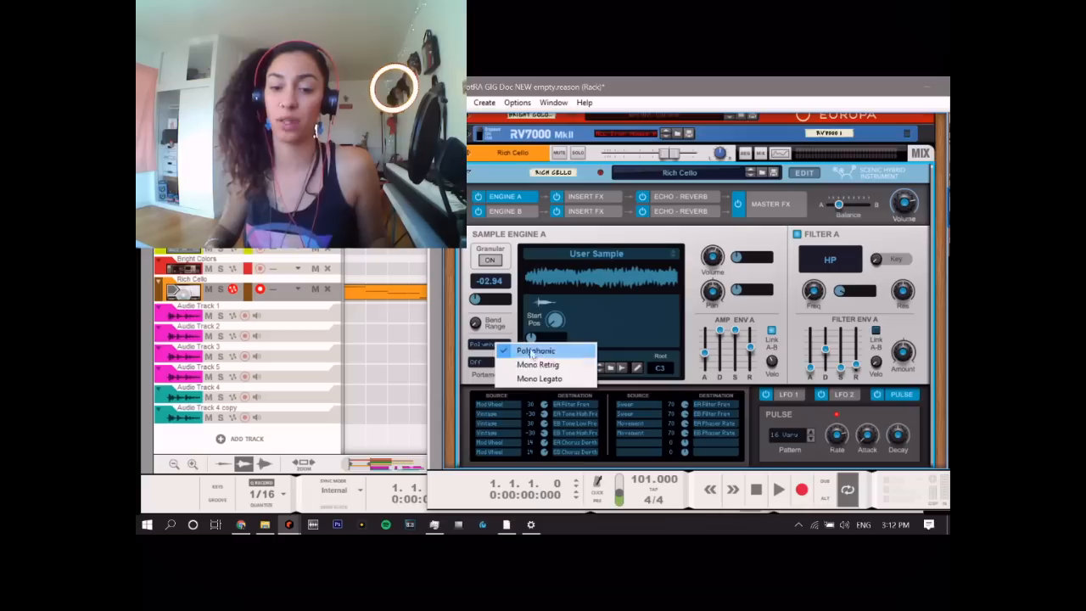
pyautogui.click(480, 363)
pyautogui.click(492, 368)
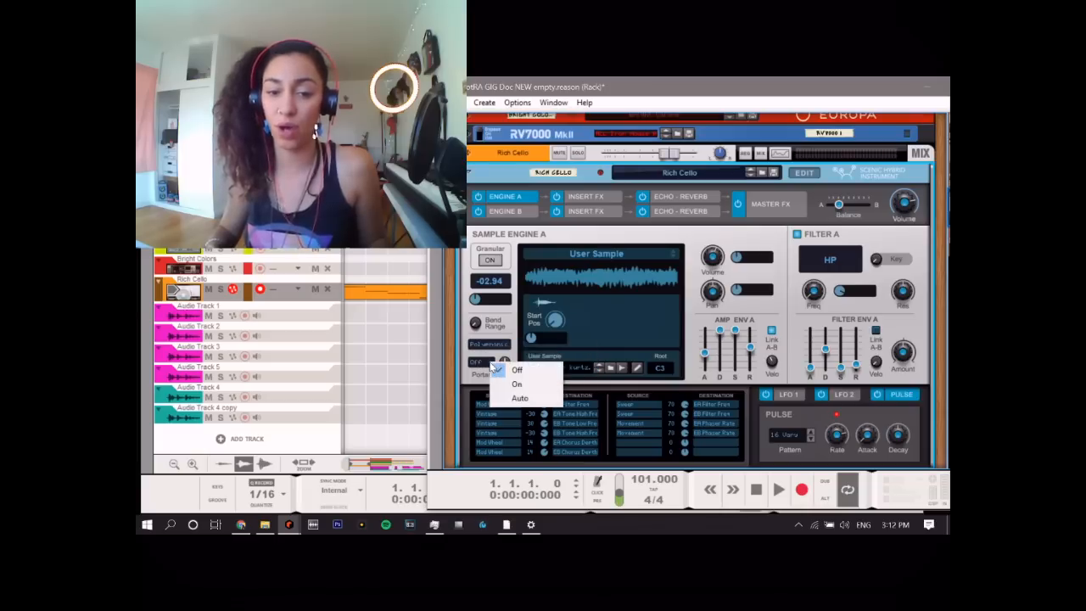
pyautogui.click(511, 335)
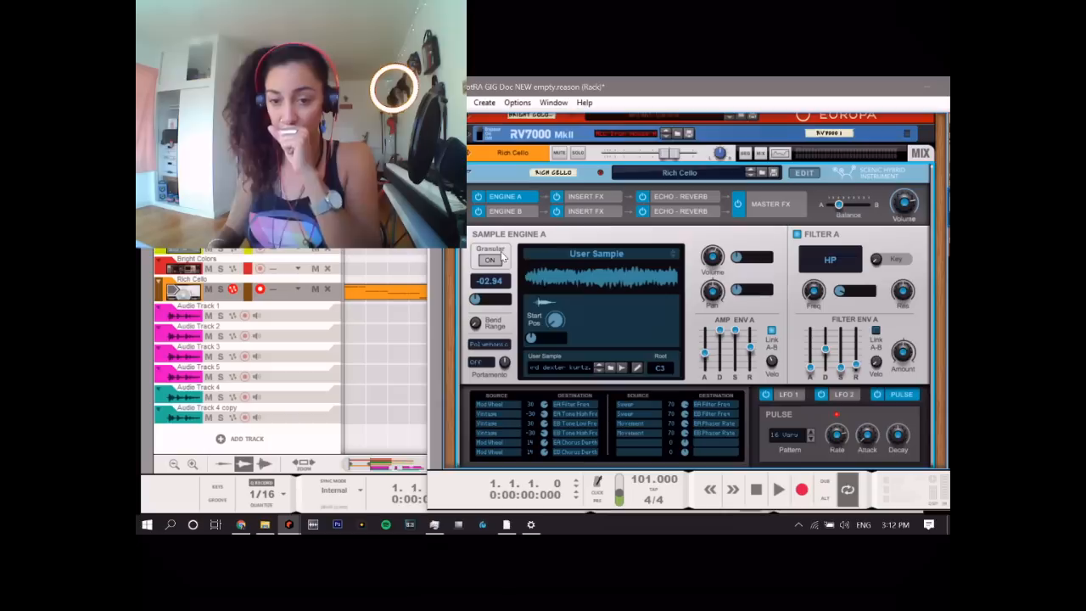